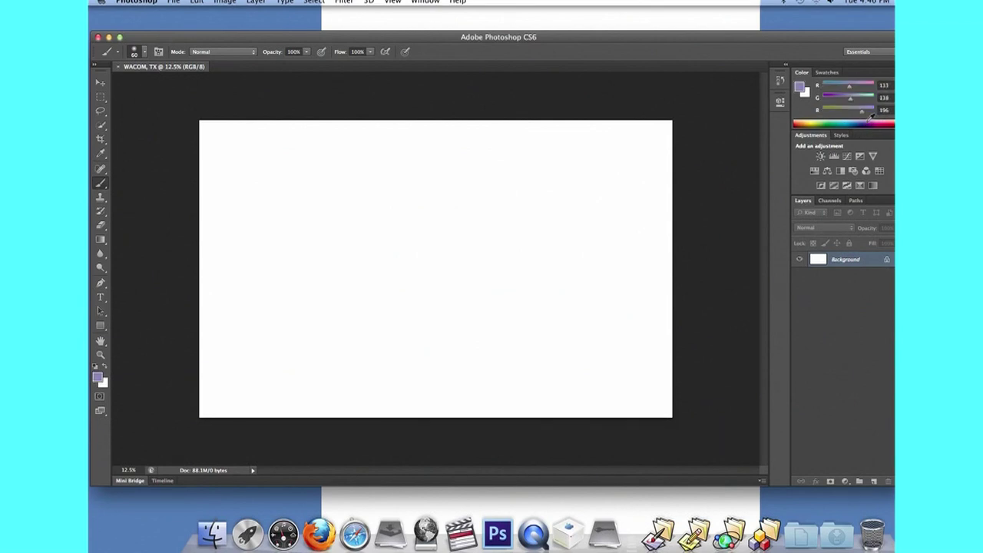
Try purple, near-white and dark blue, reset to black, and dab a short test stroke
click(866, 121)
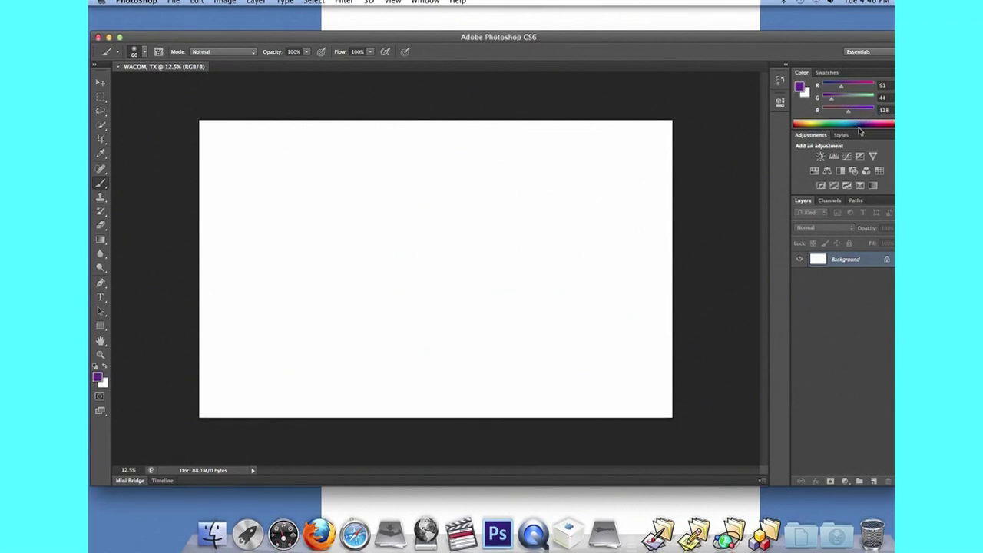
click(860, 122)
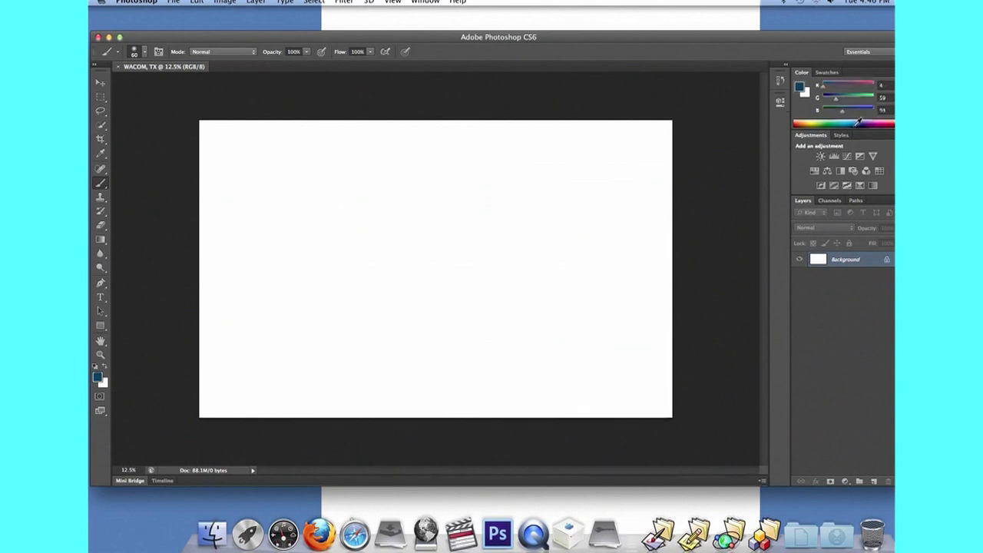
mouse_move(864, 115)
mouse_down()
mouse_move(860, 123)
mouse_move(867, 117)
mouse_up()
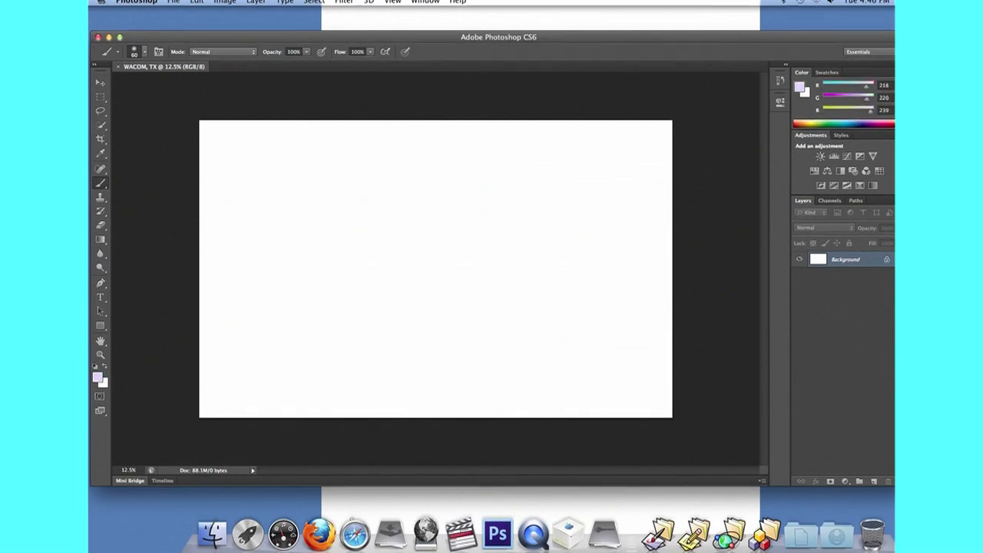
key(d)
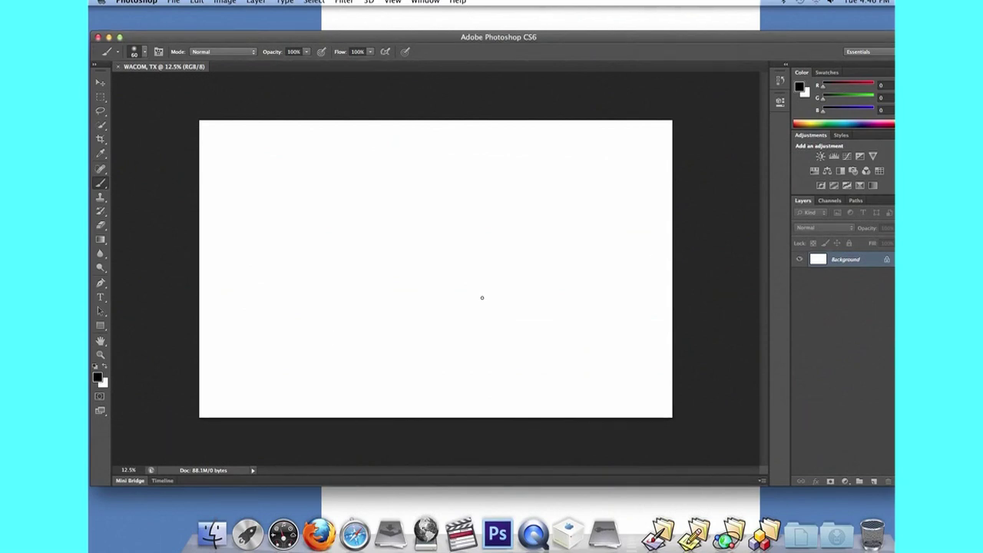
drag(372, 248, 367, 254)
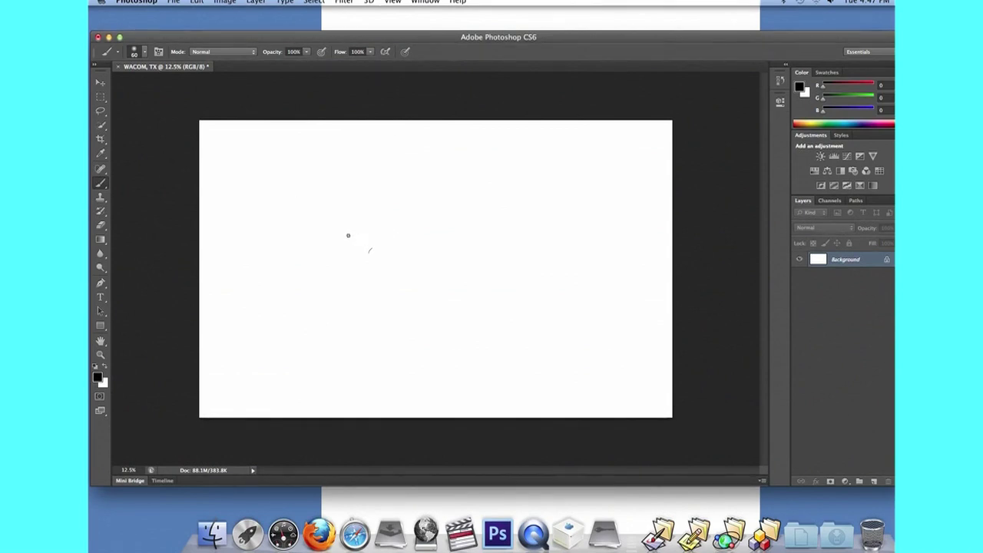
key(shift)
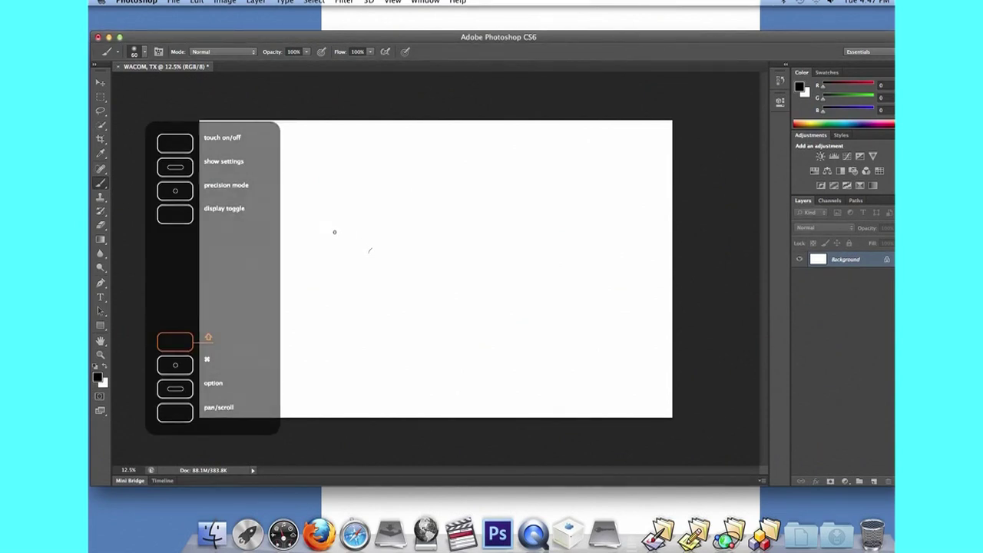
Draw the hat's sides, top and brim, plus a short stroke below the brim
click(336, 231)
mouse_move(351, 251)
mouse_down()
mouse_move(353, 280)
mouse_move(398, 273)
mouse_up()
mouse_move(421, 240)
mouse_down()
mouse_move(430, 228)
mouse_move(330, 231)
mouse_up()
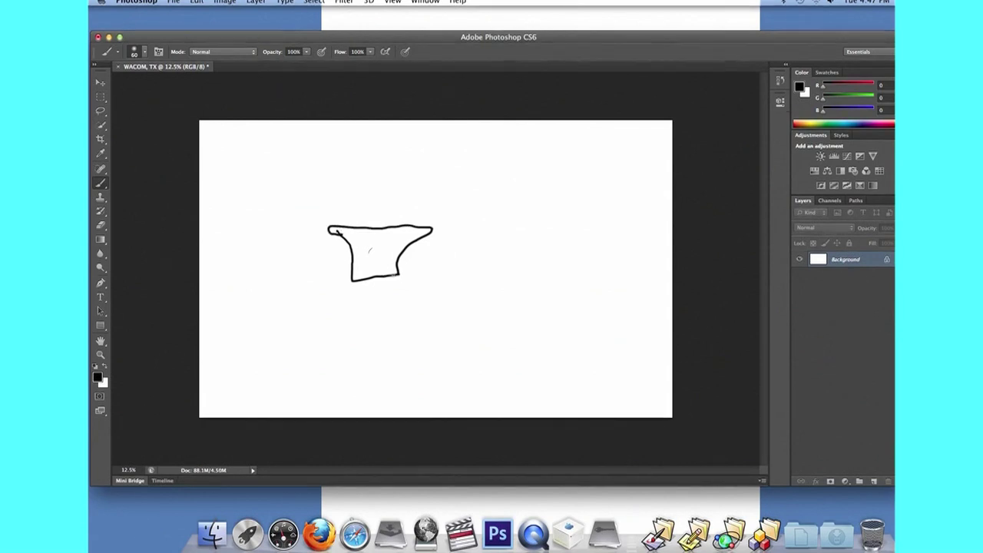
mouse_move(395, 273)
mouse_down()
mouse_move(424, 272)
mouse_move(338, 284)
mouse_move(402, 260)
mouse_move(400, 271)
mouse_move(401, 258)
mouse_move(347, 254)
mouse_move(361, 264)
mouse_move(345, 265)
mouse_up()
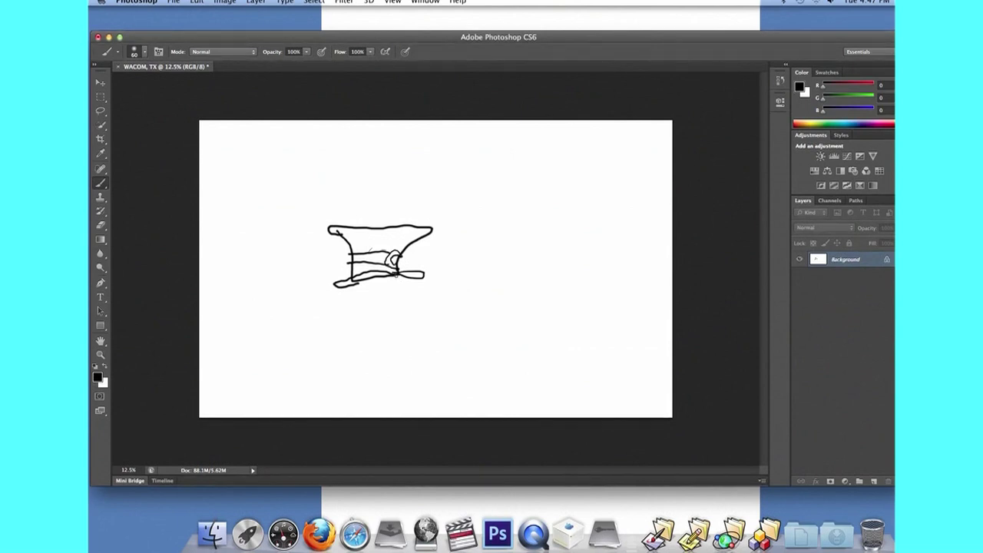
drag(394, 275, 372, 285)
Brush several hair lines and a diagonal strand down from the hat, adjusting brush size
right_click(361, 299)
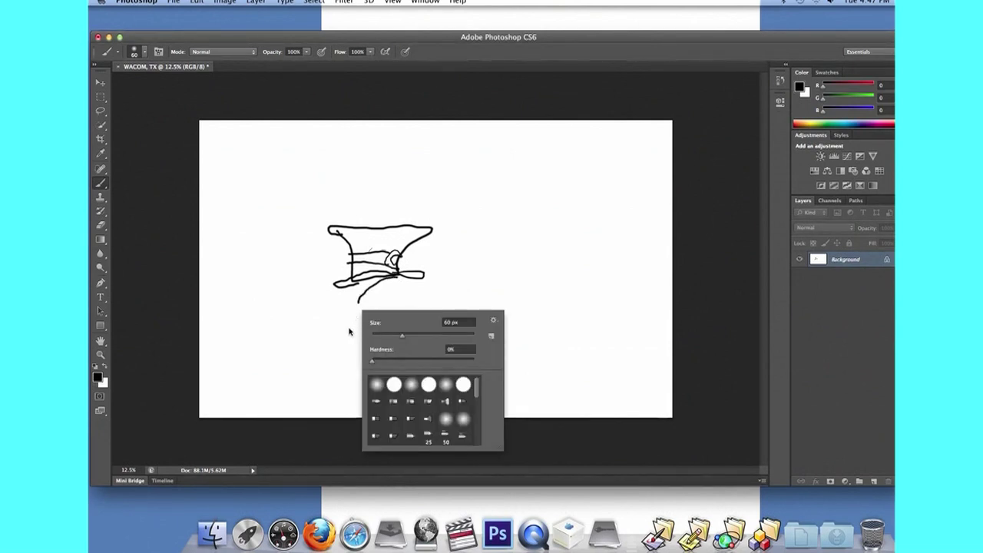
drag(362, 298, 353, 317)
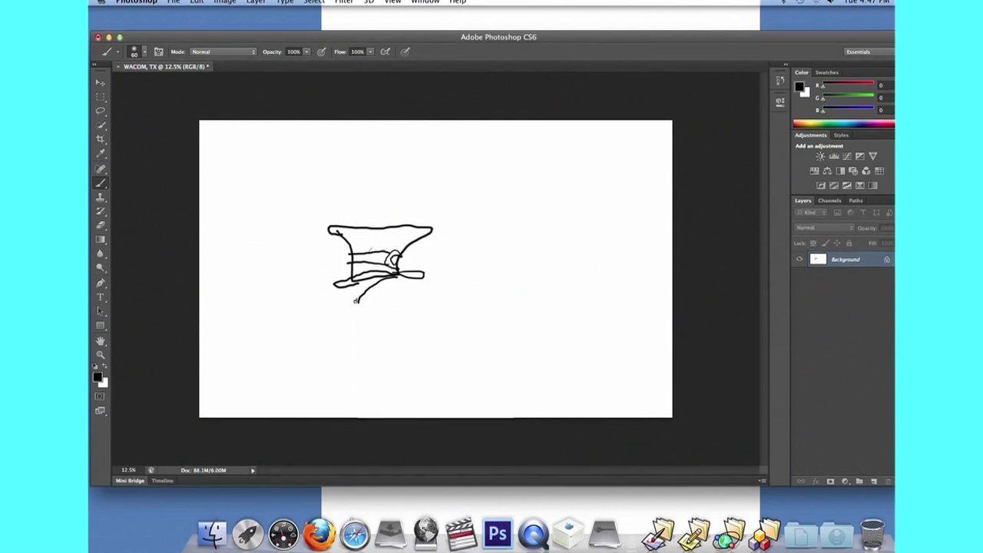
right_click(348, 344)
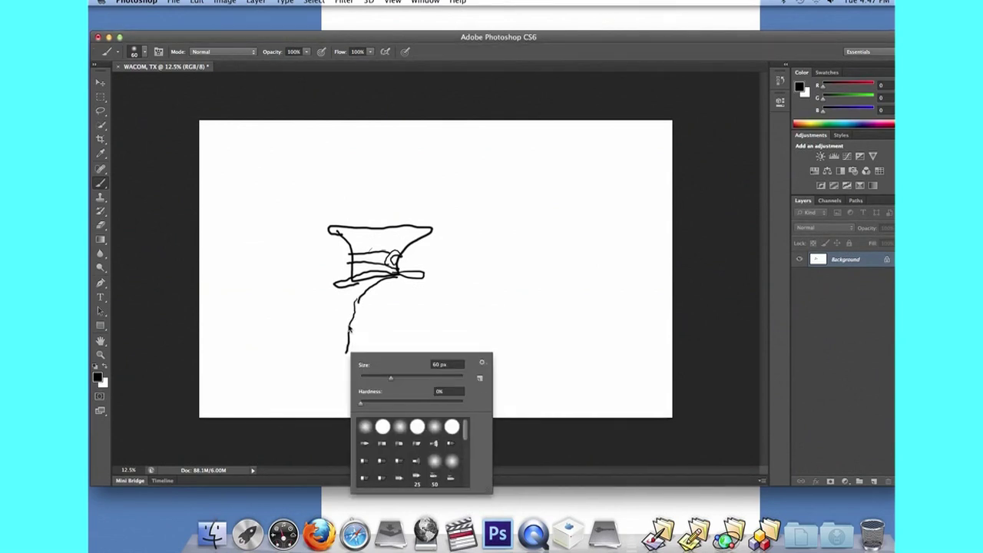
drag(349, 330, 345, 353)
right_click(355, 311)
drag(341, 294, 336, 319)
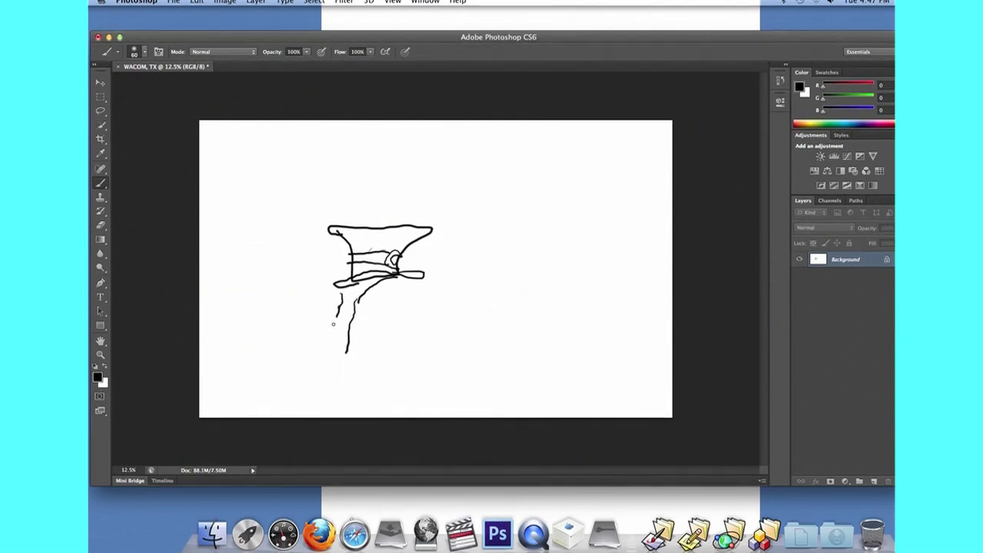
right_click(344, 307)
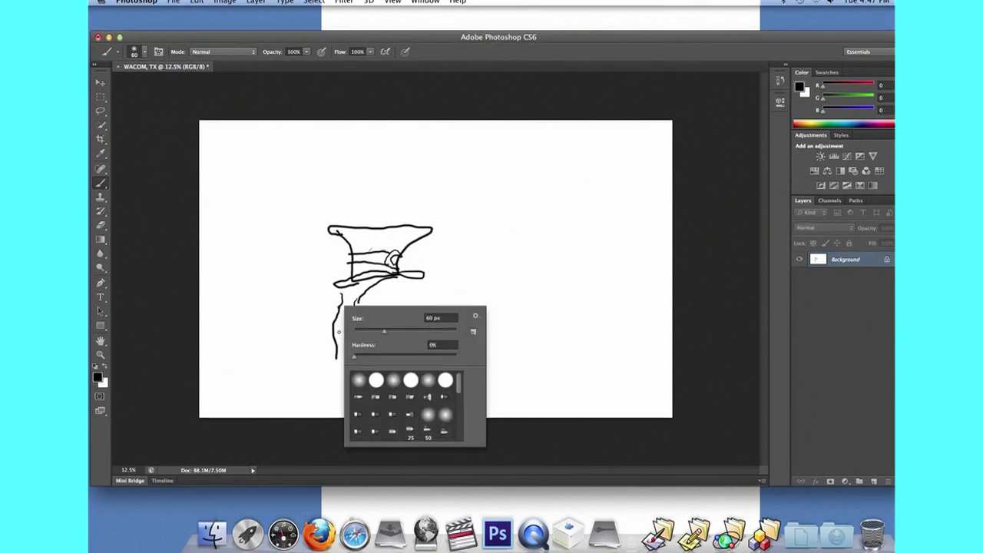
click(319, 330)
mouse_move(317, 324)
mouse_down()
mouse_move(319, 338)
mouse_move(345, 355)
mouse_up()
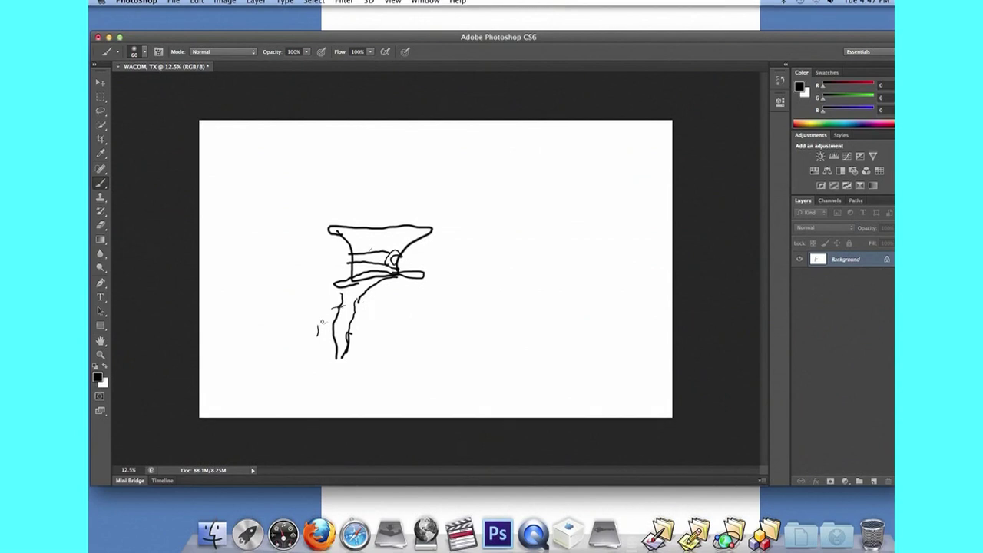
drag(338, 308, 315, 338)
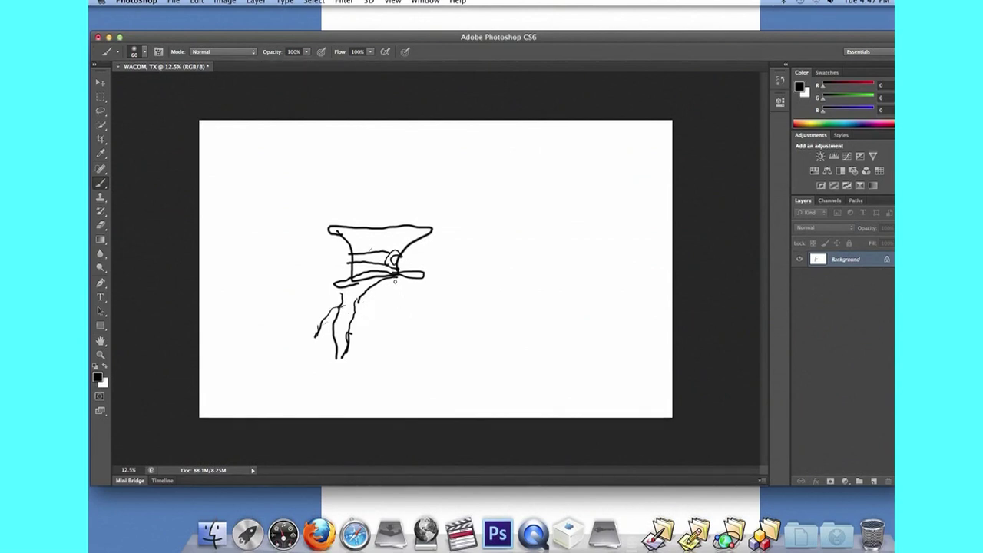
Draw the hooked nose profile below the hat
drag(394, 293, 381, 322)
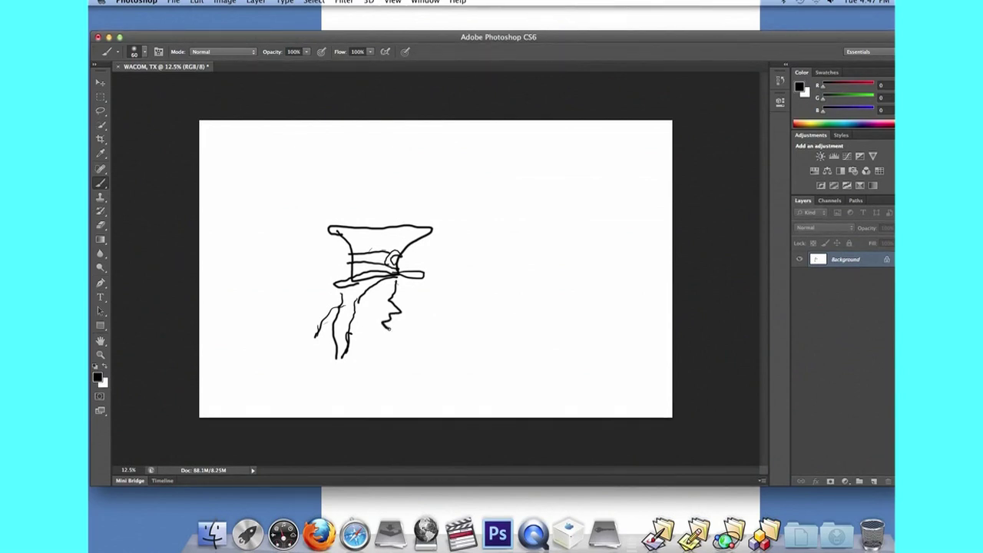
right_click(383, 331)
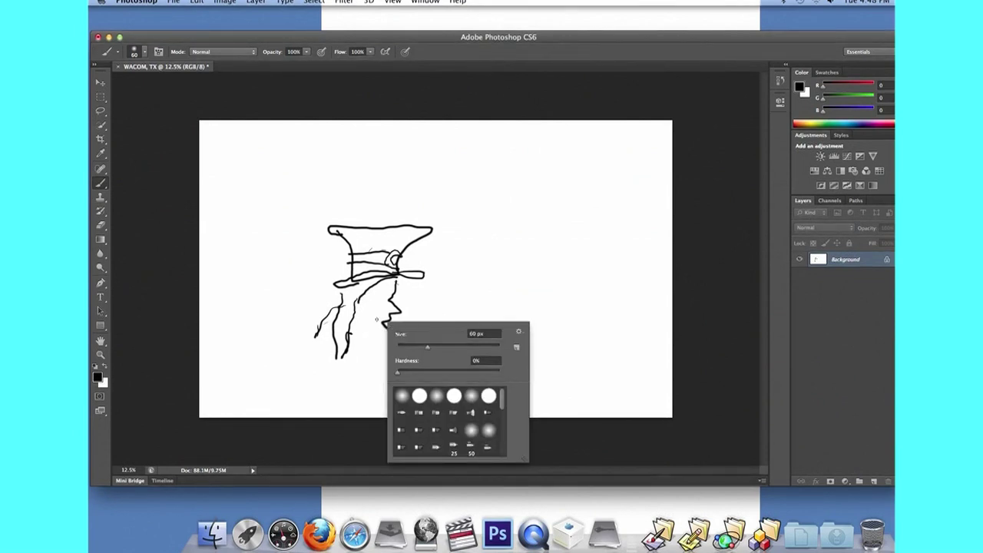
key(Escape)
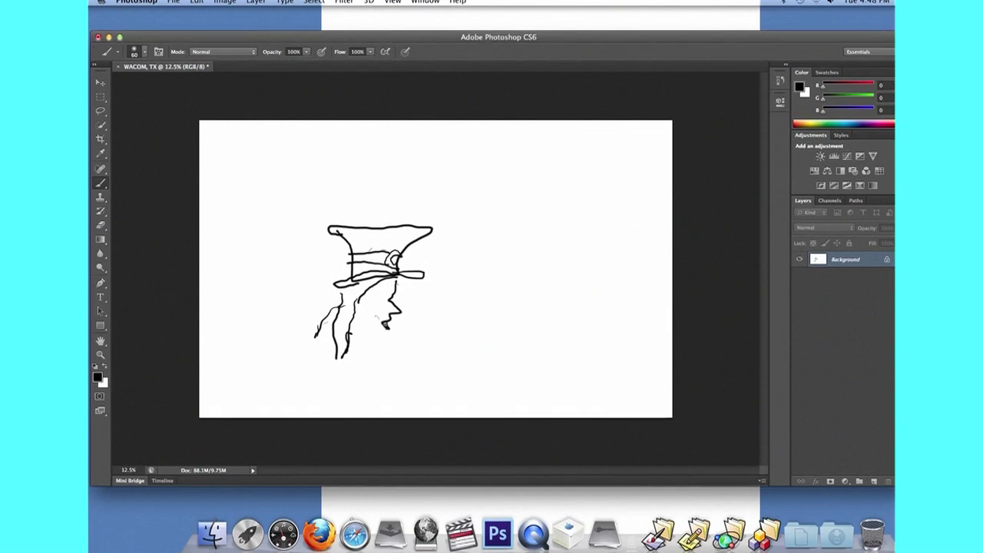
Add chin, eye and mouth marks, then the body outline below the chin
drag(384, 323, 381, 334)
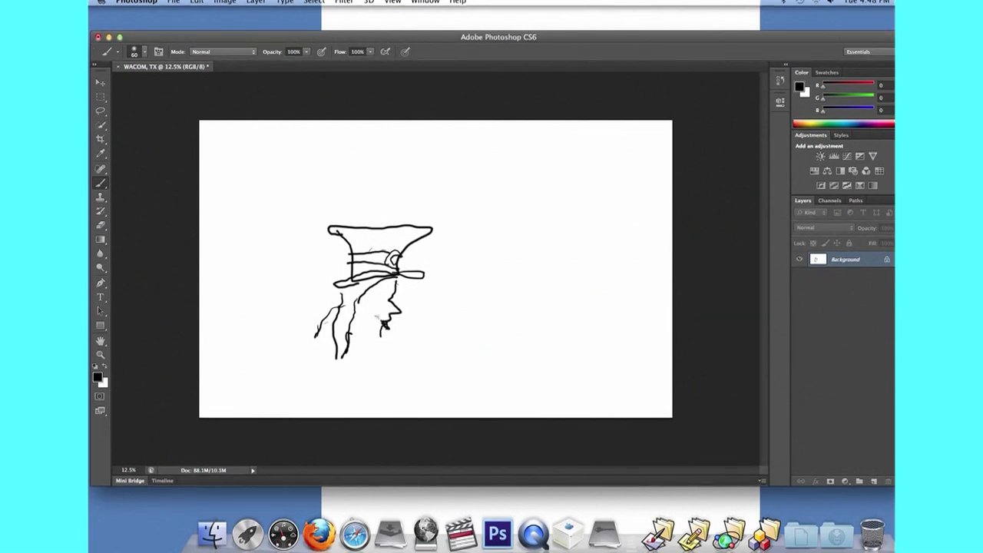
drag(367, 310, 380, 323)
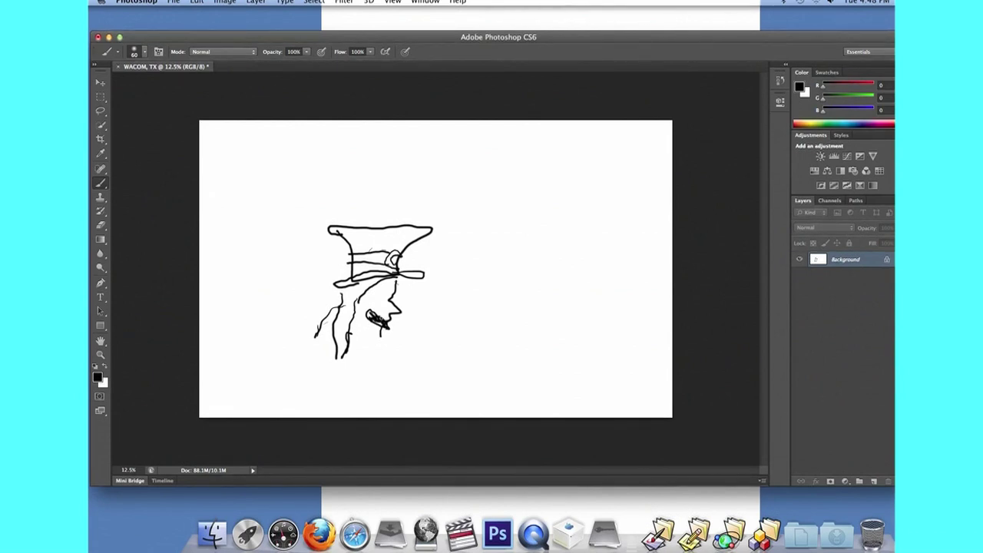
drag(371, 313, 388, 318)
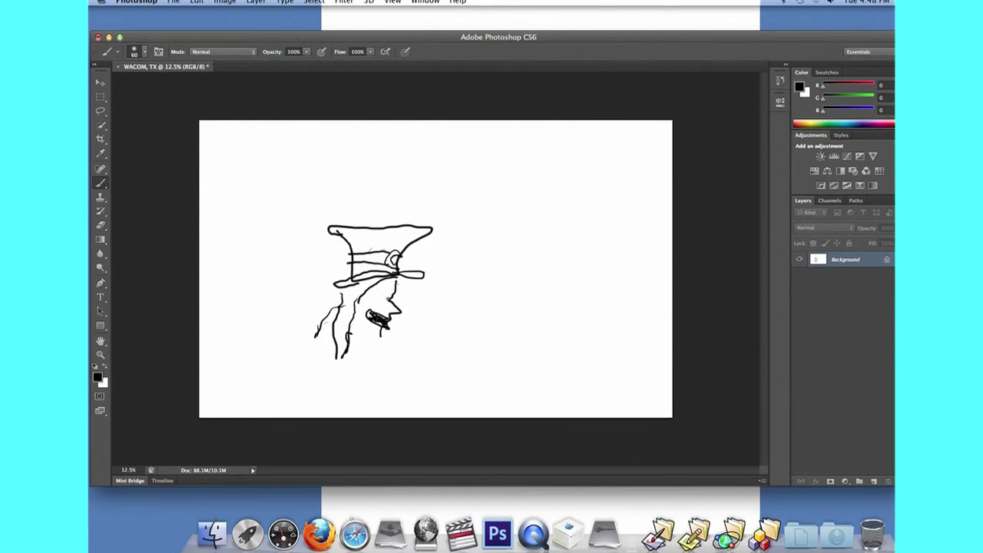
drag(377, 298, 390, 303)
mouse_move(380, 331)
mouse_down()
mouse_move(351, 332)
mouse_move(387, 358)
mouse_move(354, 356)
mouse_up()
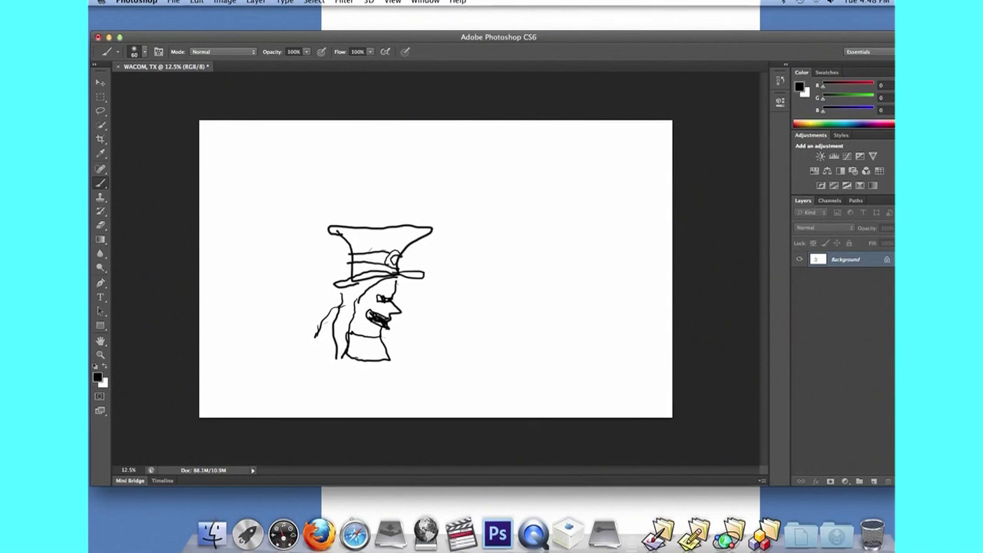
mouse_move(339, 367)
mouse_down()
mouse_move(355, 413)
mouse_move(427, 409)
mouse_move(424, 386)
mouse_up()
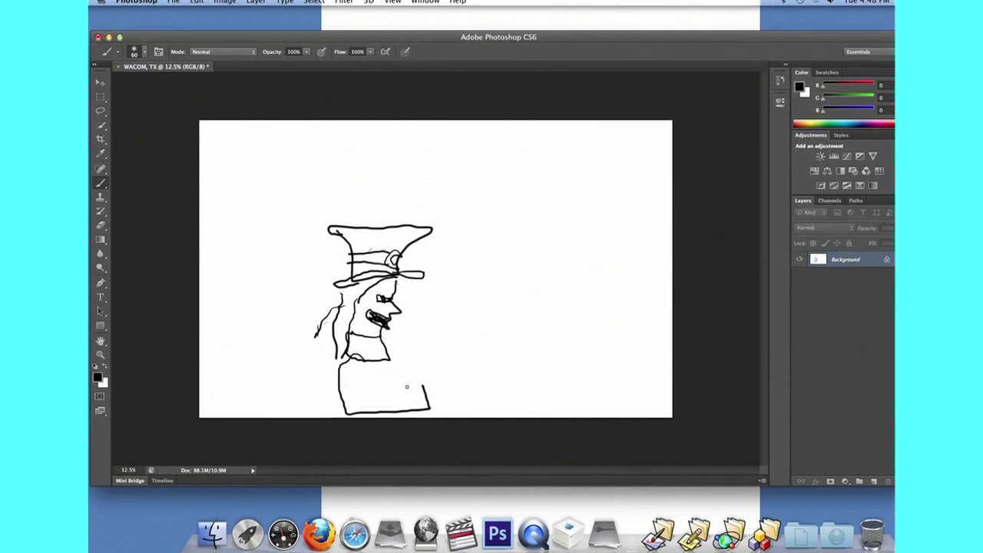
Draw the pilgrim's arm across the body, ending in a hand with a cuff
mouse_move(423, 385)
mouse_down()
mouse_move(387, 390)
mouse_move(361, 360)
mouse_move(403, 390)
mouse_up()
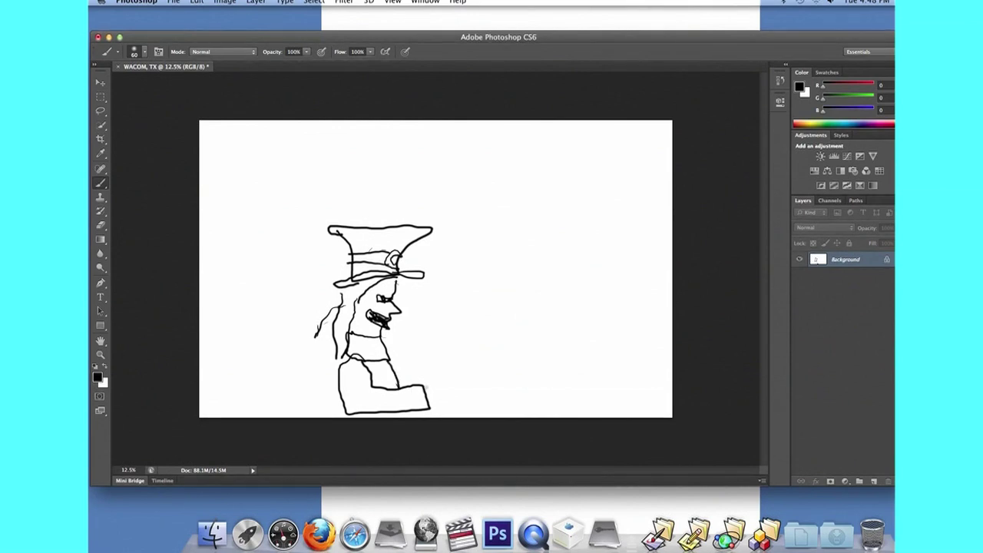
drag(426, 387, 440, 404)
drag(406, 386, 411, 410)
Add hair strands beside the face and a dash at right, then switch to Finder
drag(352, 302, 337, 349)
drag(577, 244, 583, 241)
click(492, 538)
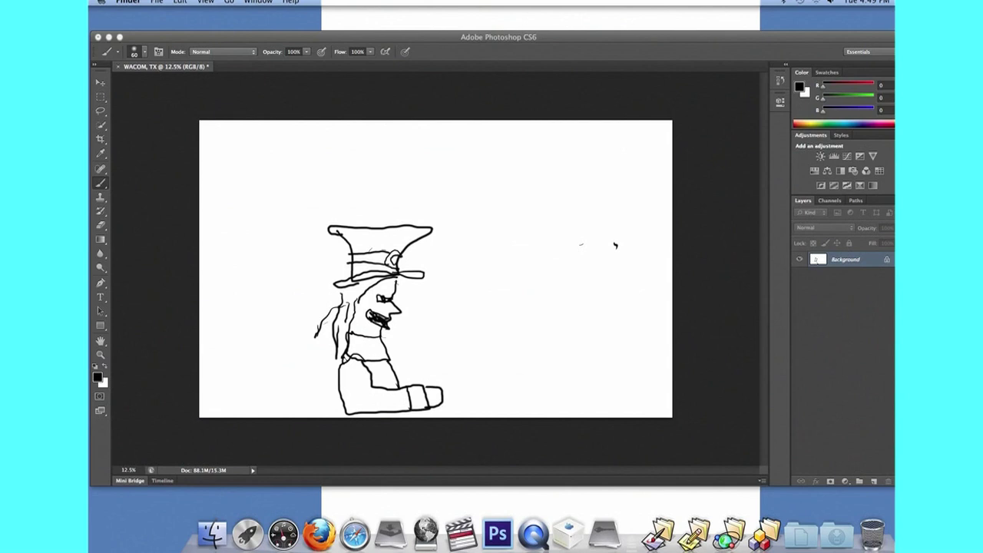
key(super+Tab)
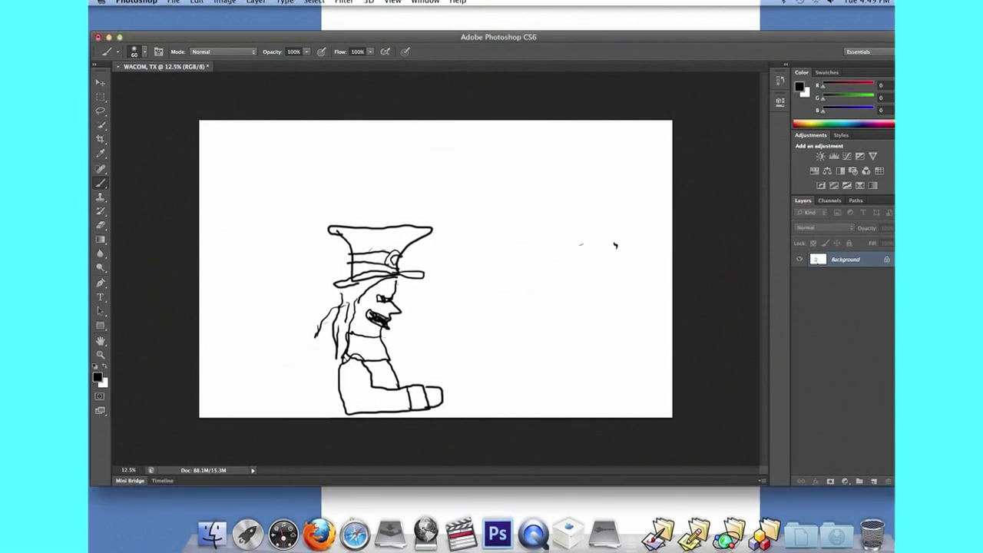
key(super+Tab)
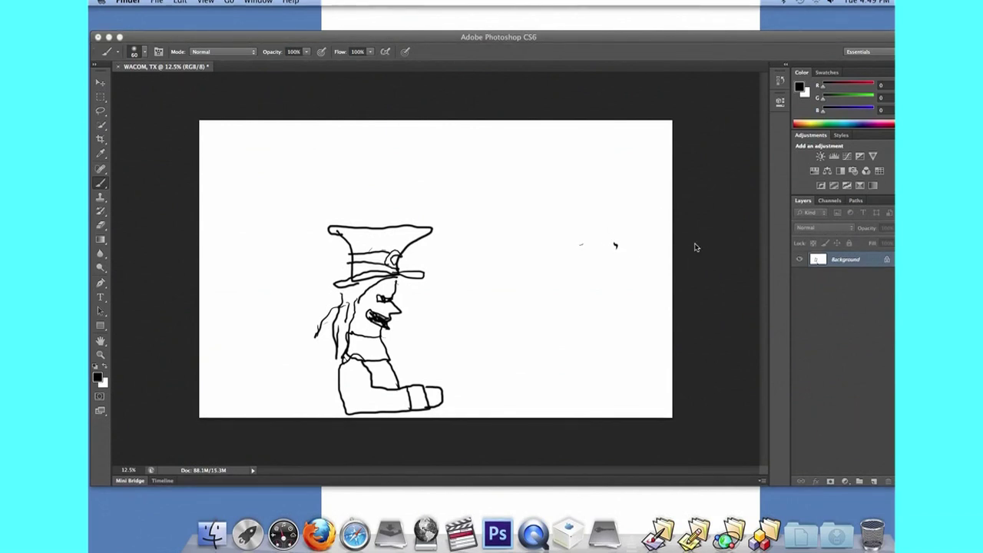
mouse_move(658, 268)
mouse_down()
mouse_move(622, 288)
mouse_move(672, 310)
mouse_up()
Close the right-edge head outline, add hair strands and eyes, and a line below the face
click(651, 270)
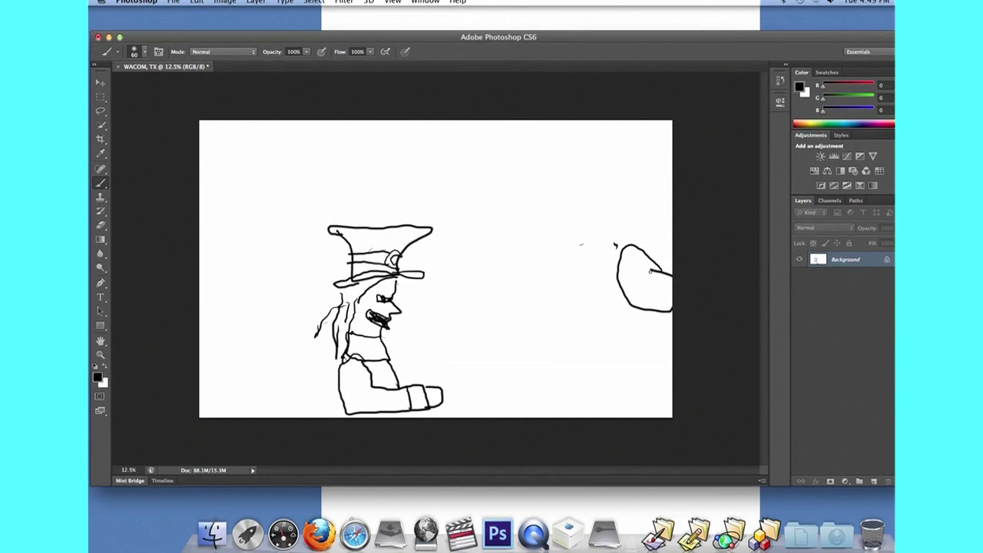
drag(618, 254, 660, 312)
mouse_move(662, 312)
mouse_down()
mouse_move(667, 342)
mouse_move(669, 304)
mouse_move(632, 247)
mouse_move(650, 261)
mouse_move(625, 253)
mouse_move(668, 281)
mouse_move(616, 287)
mouse_move(651, 296)
mouse_up()
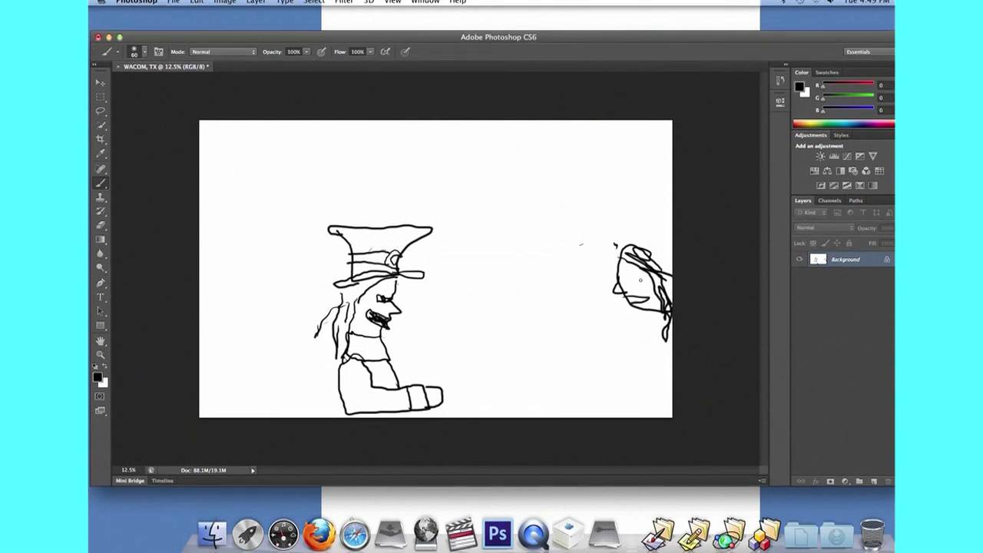
drag(619, 281, 645, 283)
mouse_move(637, 308)
mouse_down()
mouse_move(622, 361)
mouse_move(633, 409)
mouse_up()
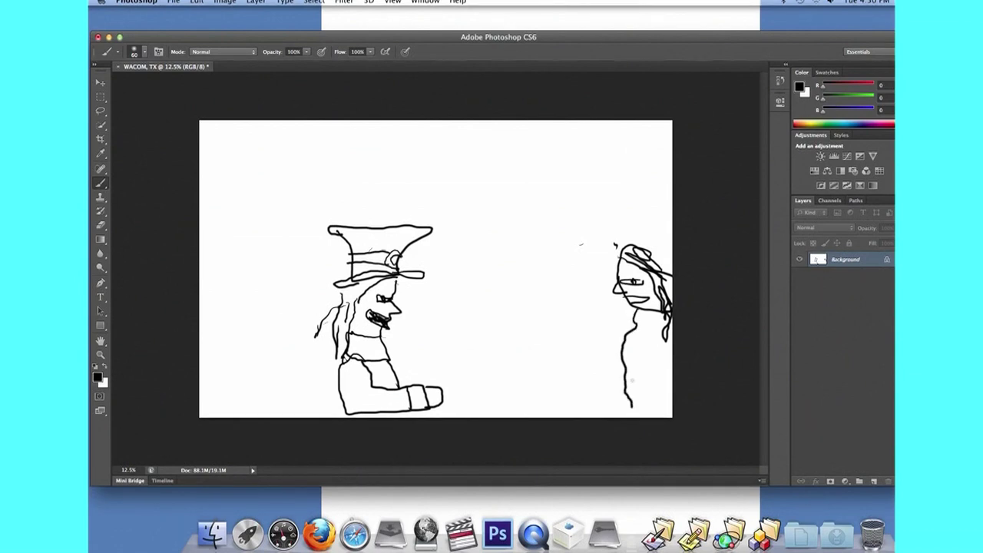
Draw the Native figure's body and shoulder, and an arm and hand reaching toward the pilgrim
mouse_move(665, 326)
mouse_down()
mouse_move(591, 358)
mouse_move(638, 367)
mouse_move(669, 357)
mouse_up()
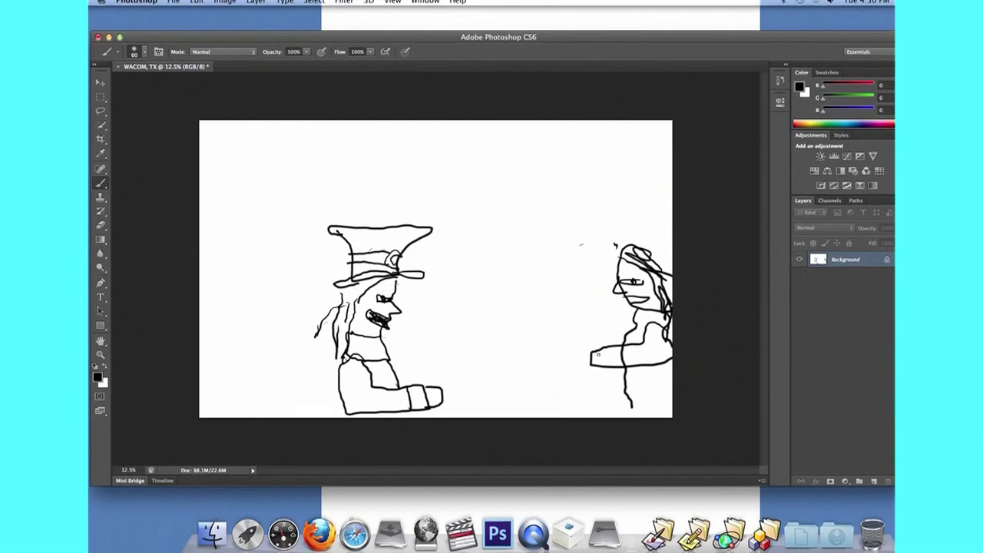
mouse_move(596, 353)
mouse_down()
mouse_move(570, 354)
mouse_move(585, 358)
mouse_move(570, 368)
mouse_move(594, 367)
mouse_up()
drag(602, 351, 599, 355)
Add a tall feathered headdress, then start the parchment outline at the pilgrim's hands
mouse_move(647, 232)
mouse_down()
mouse_move(644, 215)
mouse_move(626, 234)
mouse_move(637, 247)
mouse_move(656, 215)
mouse_move(641, 255)
mouse_up()
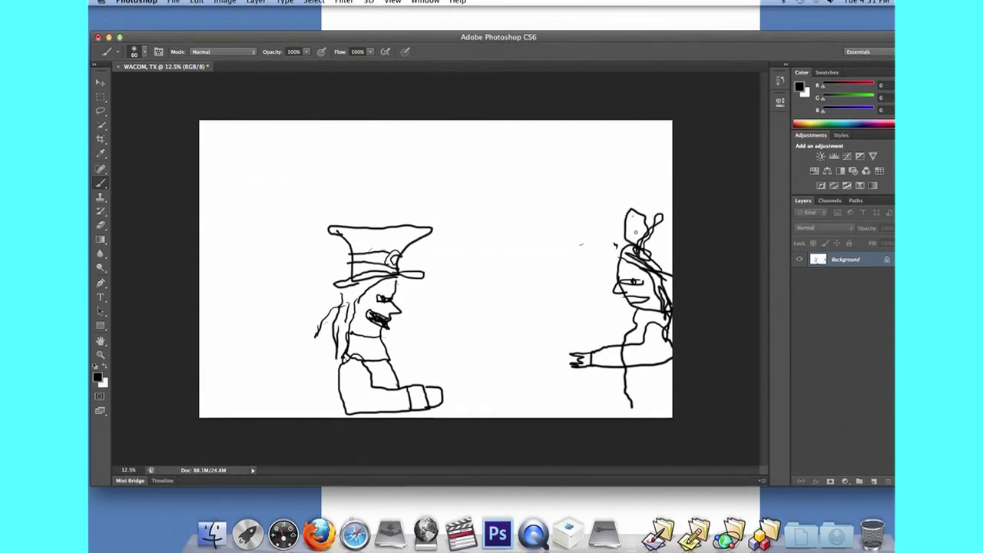
mouse_move(637, 215)
mouse_down()
mouse_move(635, 244)
mouse_move(632, 230)
mouse_move(659, 238)
mouse_move(640, 254)
mouse_up()
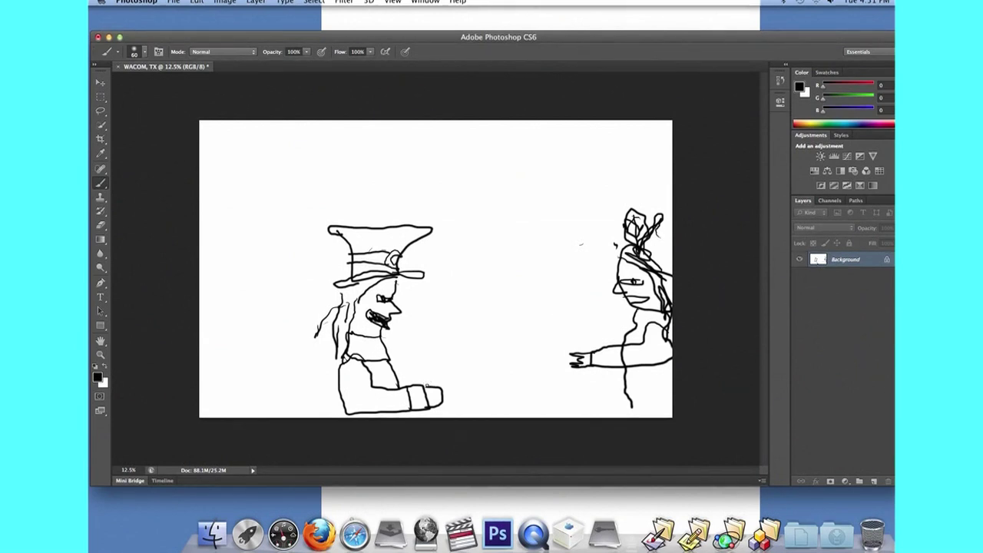
mouse_move(426, 386)
mouse_down()
mouse_move(423, 352)
mouse_move(484, 351)
mouse_move(489, 411)
mouse_move(434, 413)
mouse_up()
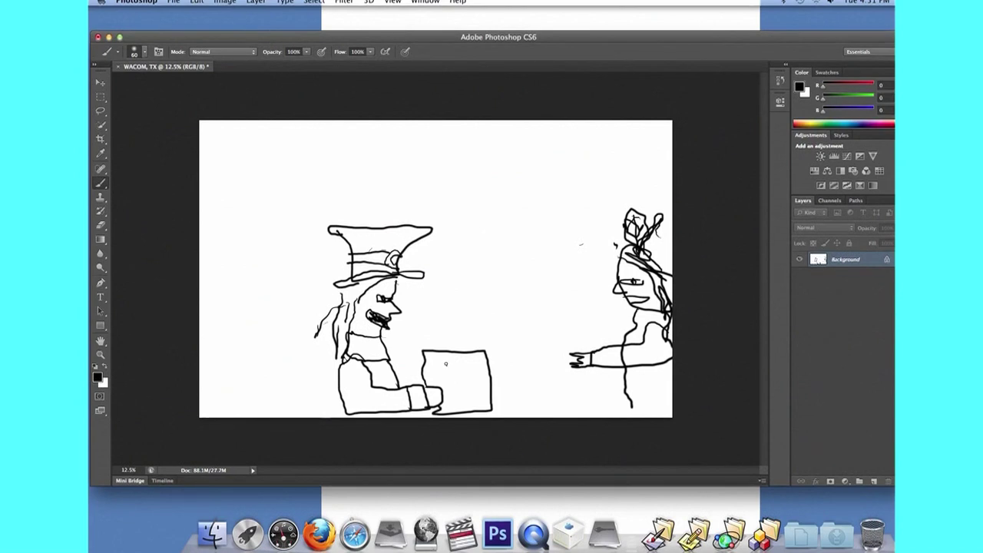
Hand-letter 'SM. POX' inside the parchment rectangle
mouse_move(447, 362)
mouse_down()
mouse_move(434, 378)
mouse_move(456, 368)
mouse_move(473, 376)
mouse_move(455, 399)
mouse_move(461, 389)
mouse_move(480, 399)
mouse_up()
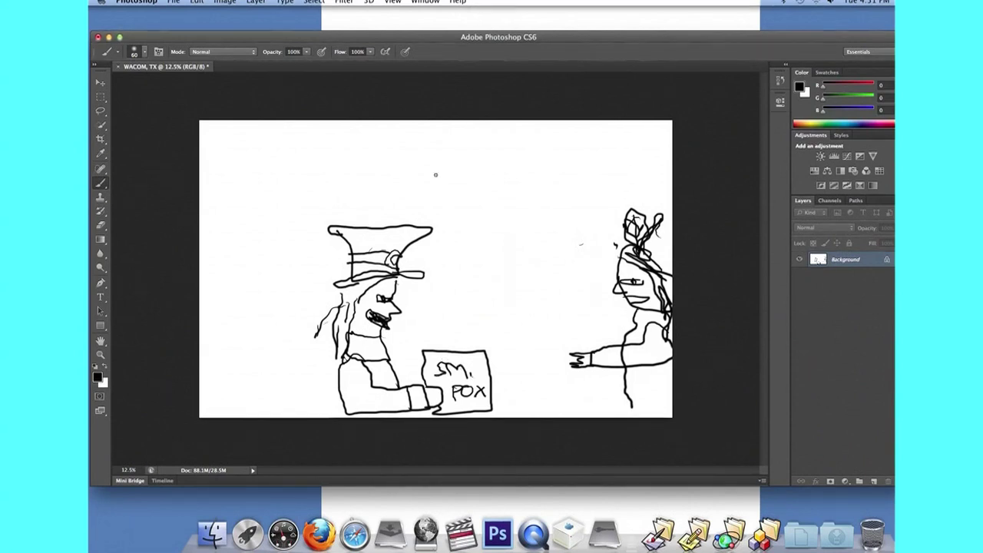
Return from another app's File menu to Photoshop and open Save As
click(173, 2)
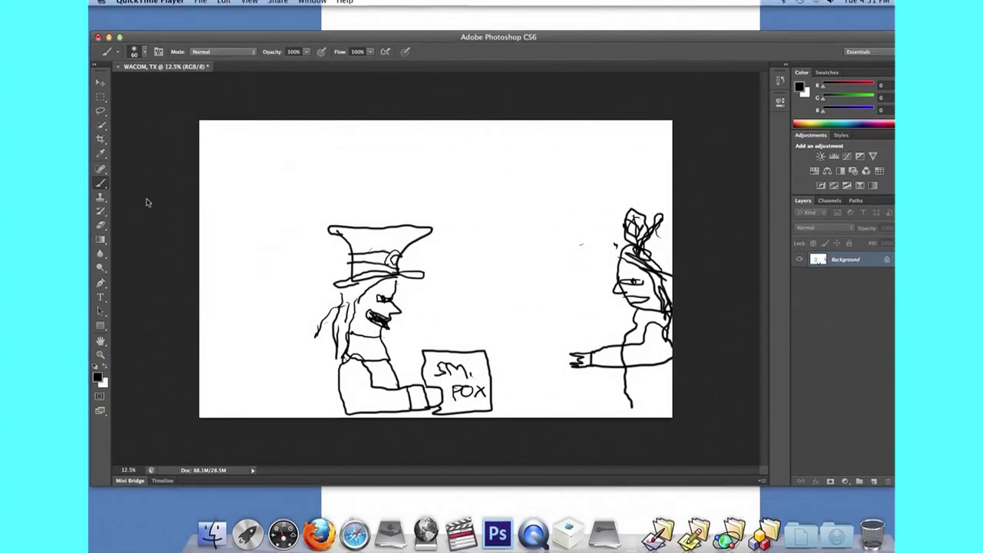
click(201, 2)
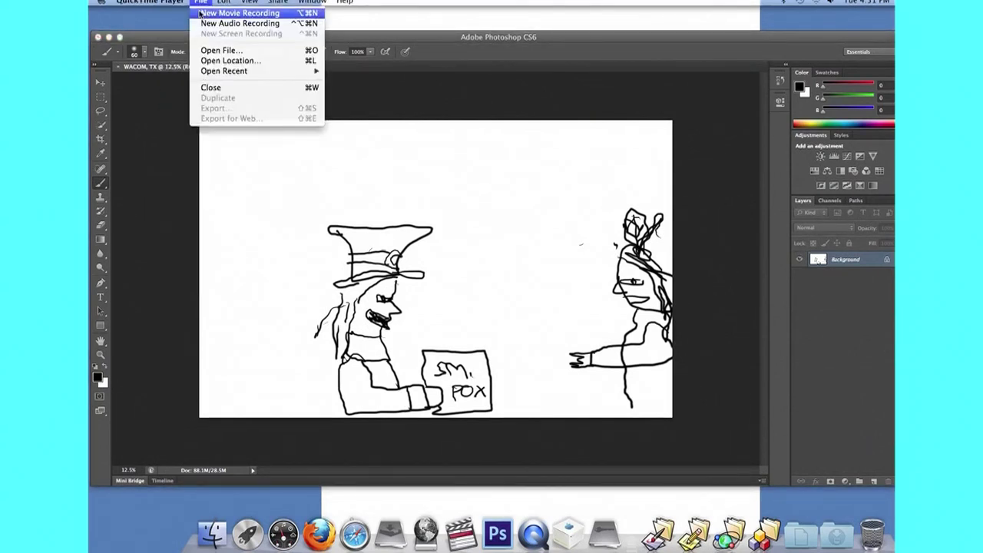
click(201, 14)
click(174, 3)
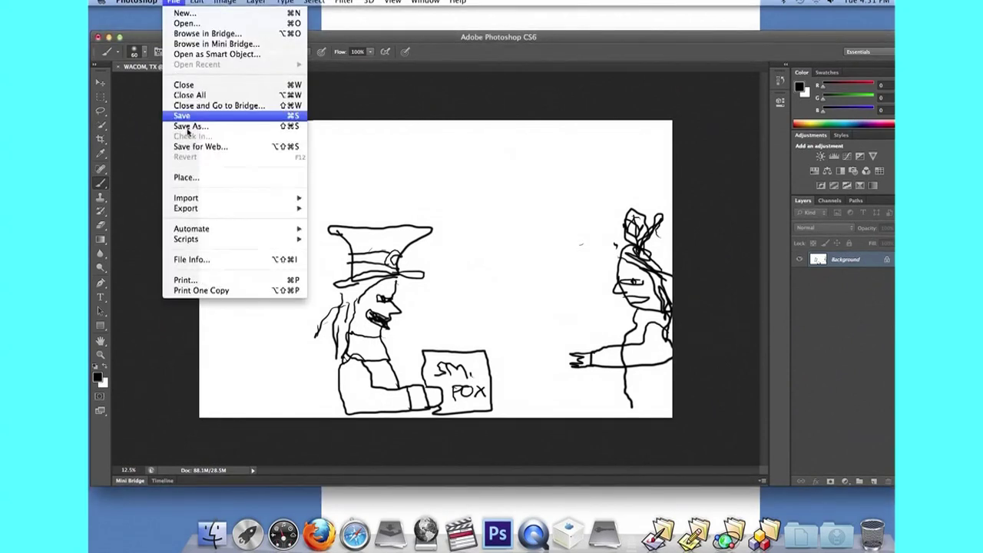
click(200, 127)
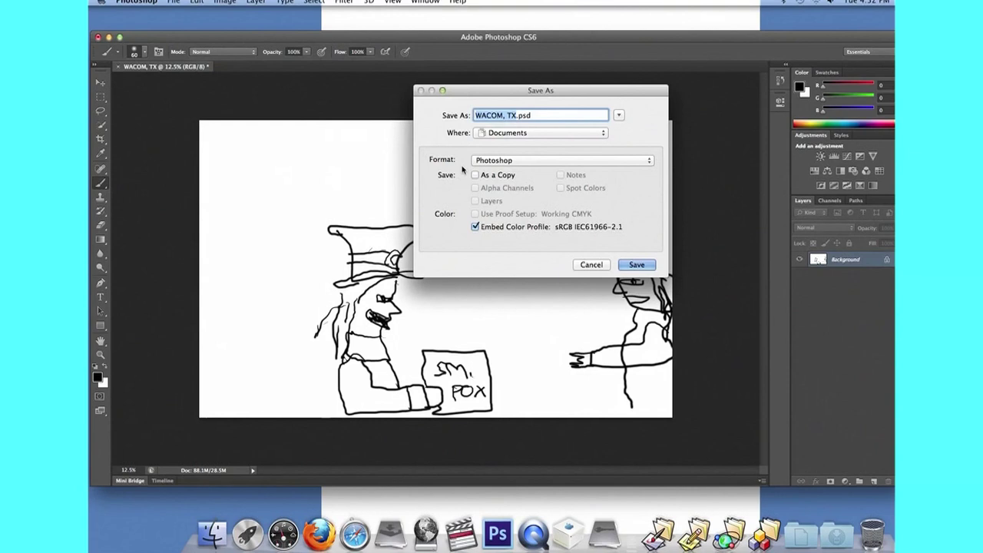
Save as BMP 'WACOM, TXthankspox.bmp' on the Desktop, accept BMP options, then quit Photoshop
click(519, 115)
text(hanks)
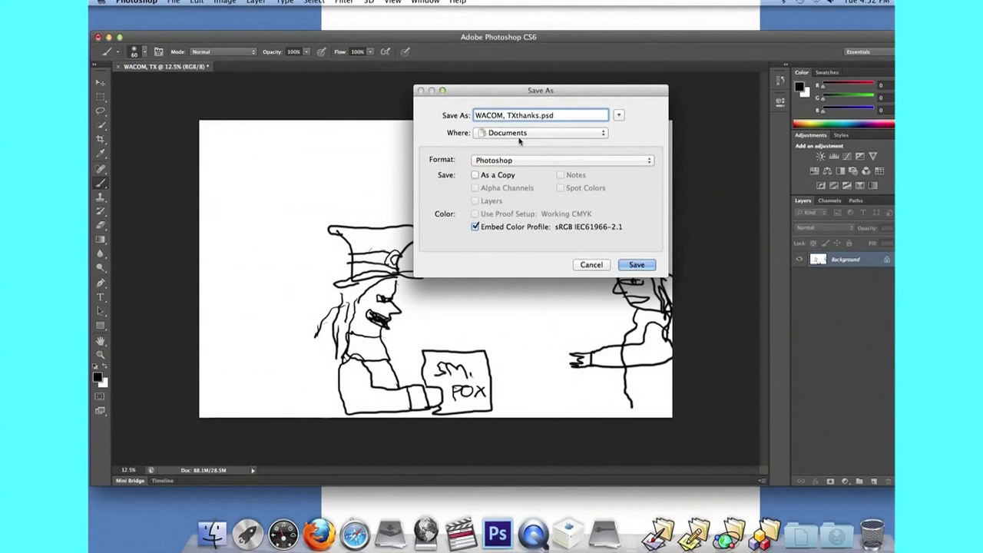
text(pox)
click(538, 132)
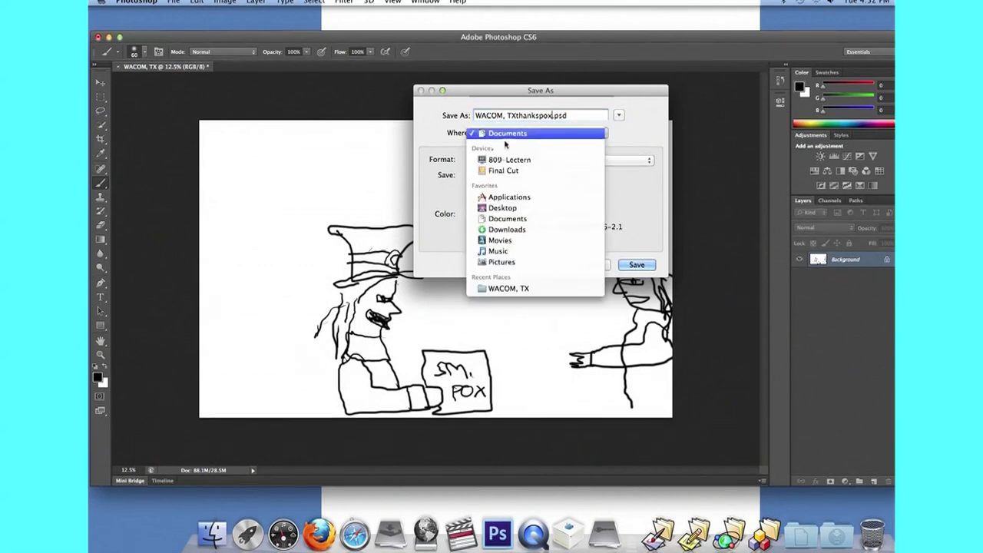
click(502, 207)
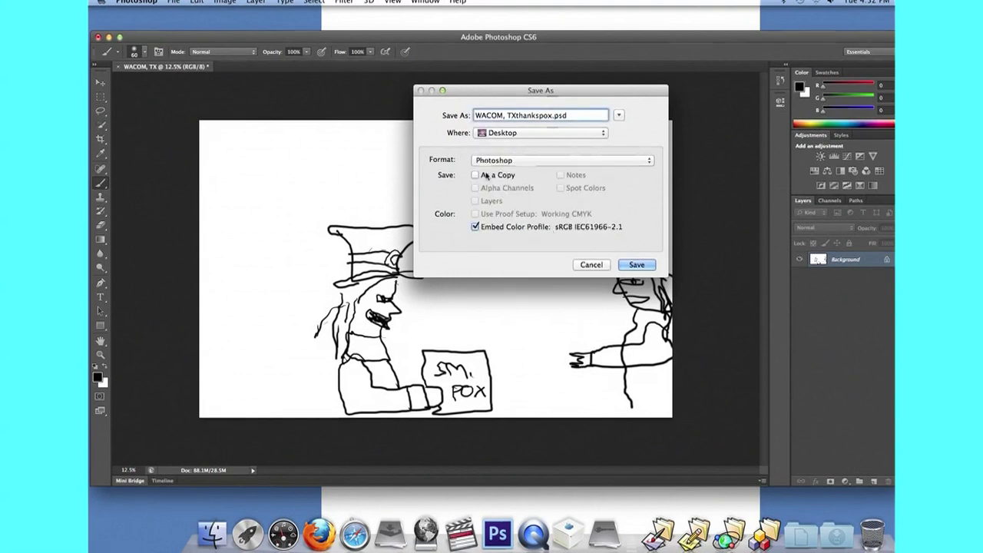
click(561, 160)
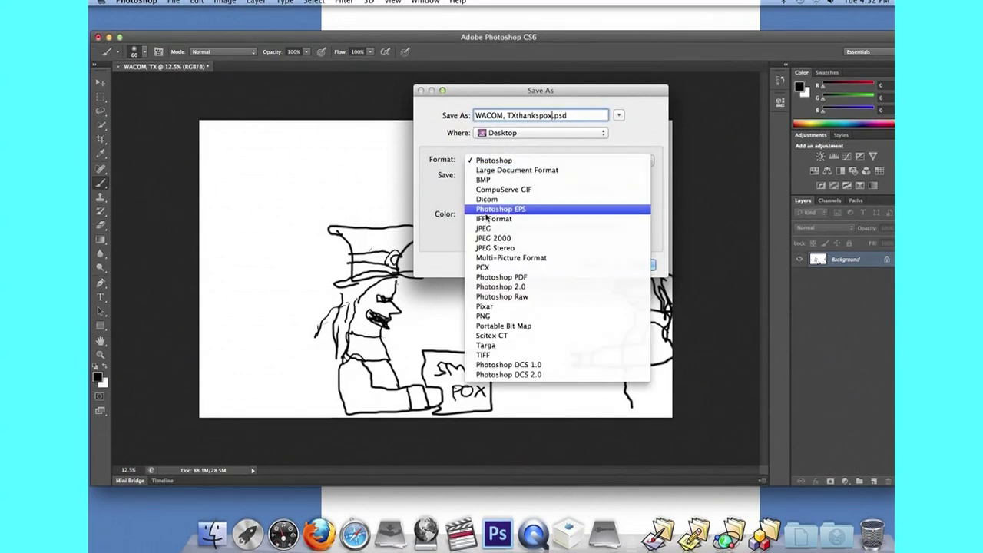
click(483, 180)
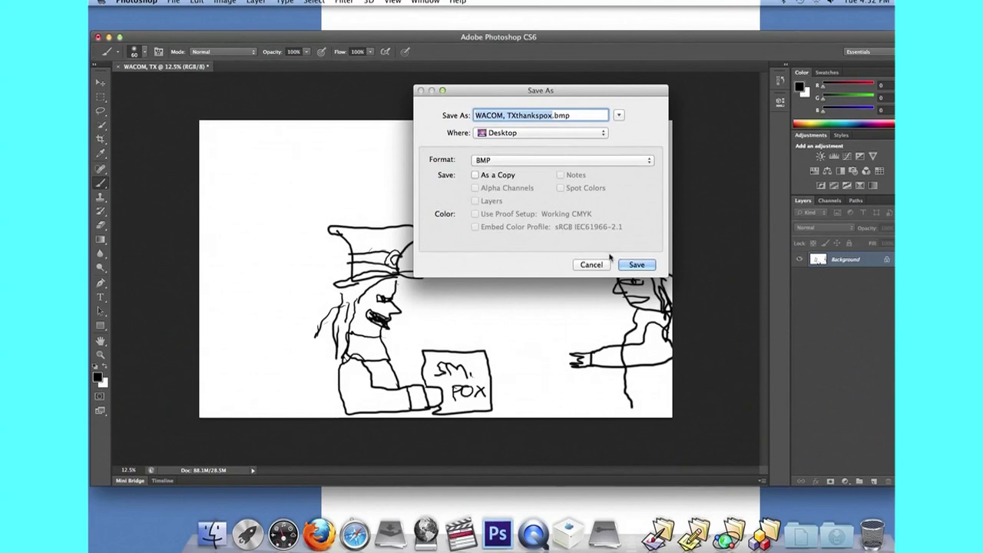
click(635, 264)
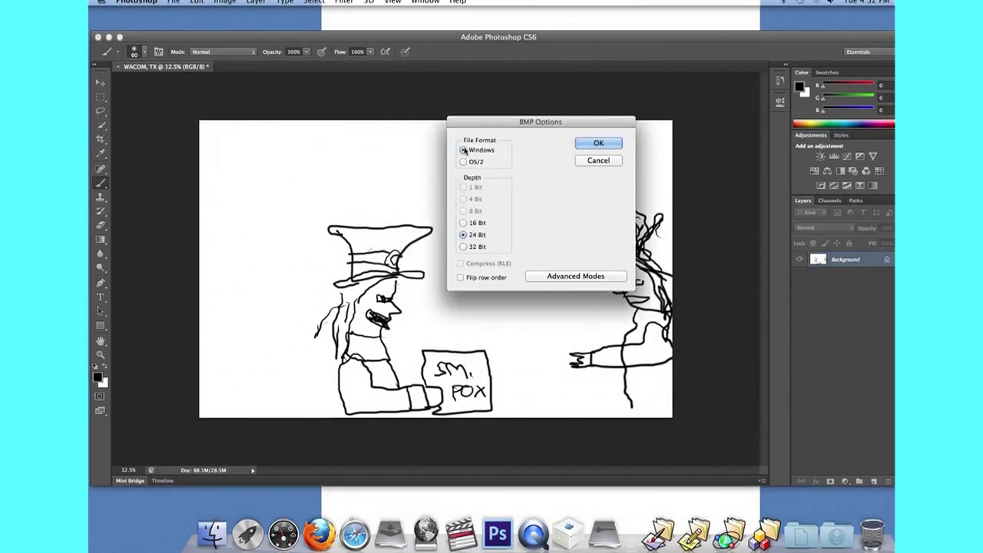
click(463, 162)
click(598, 143)
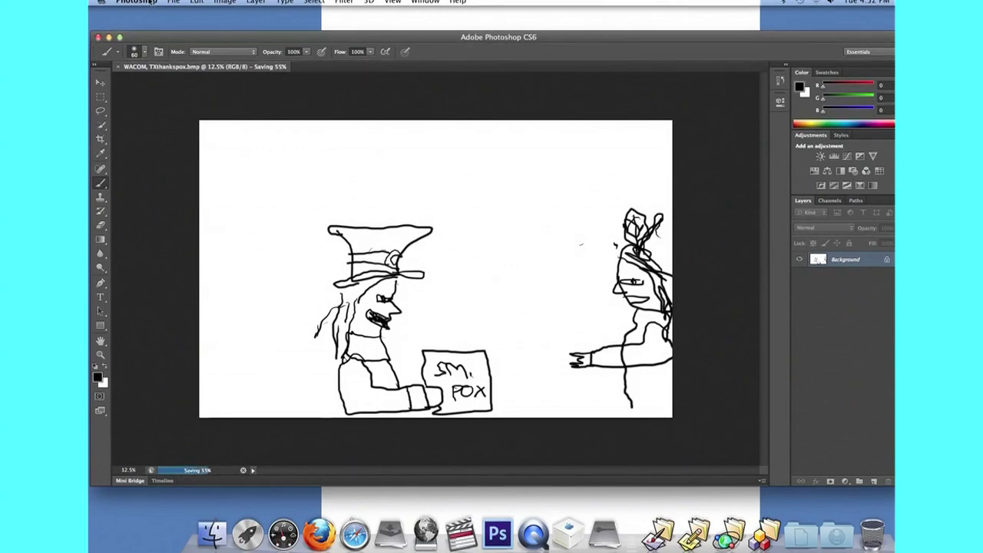
click(138, 2)
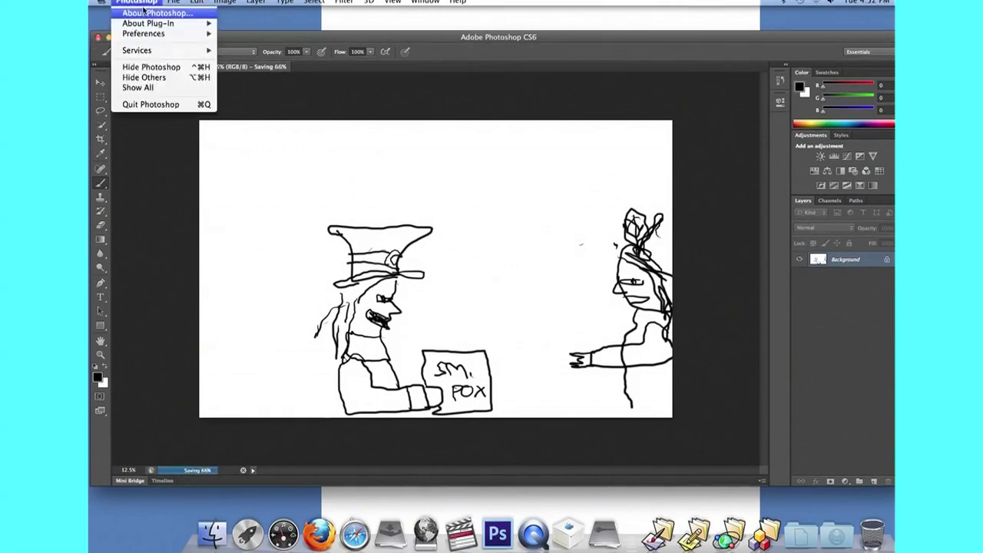
click(151, 105)
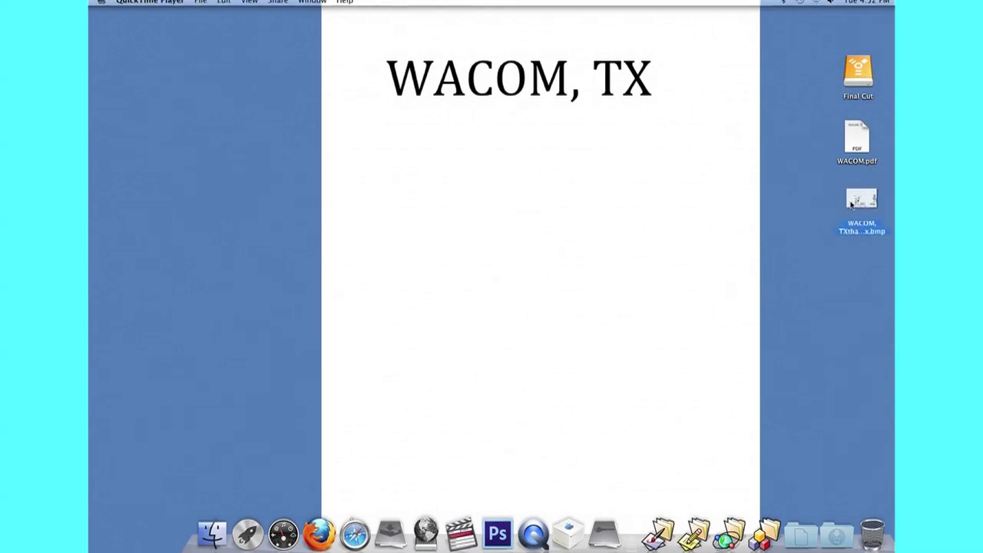
In Final Cut Pro, import WACOM, TXthankspox.bmp from the Desktop via File > Import > Files
click(461, 531)
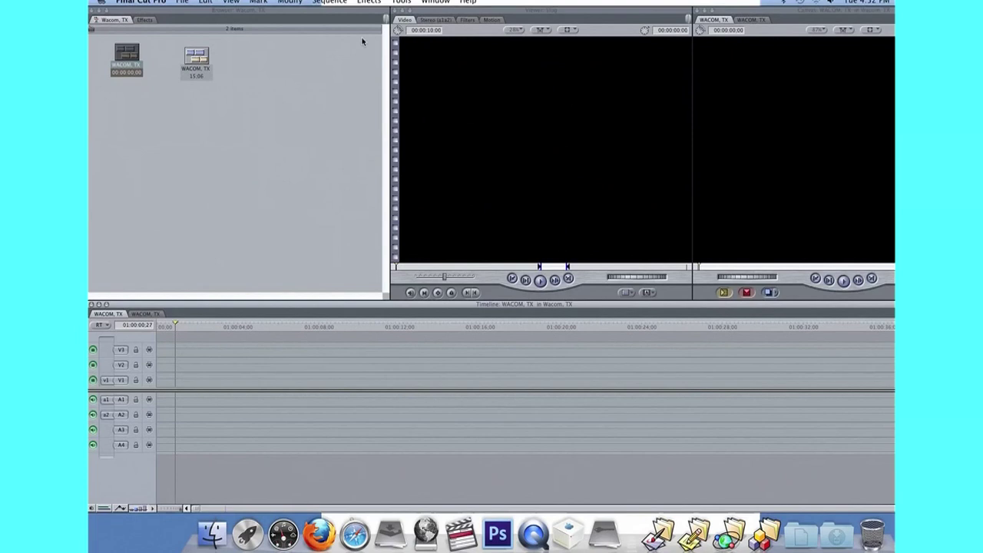
click(183, 2)
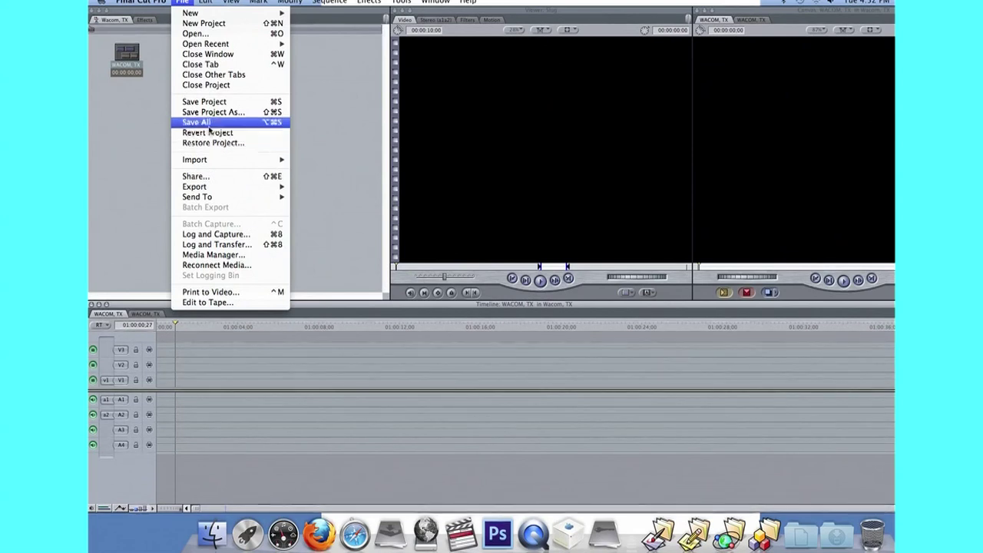
mouse_move(195, 160)
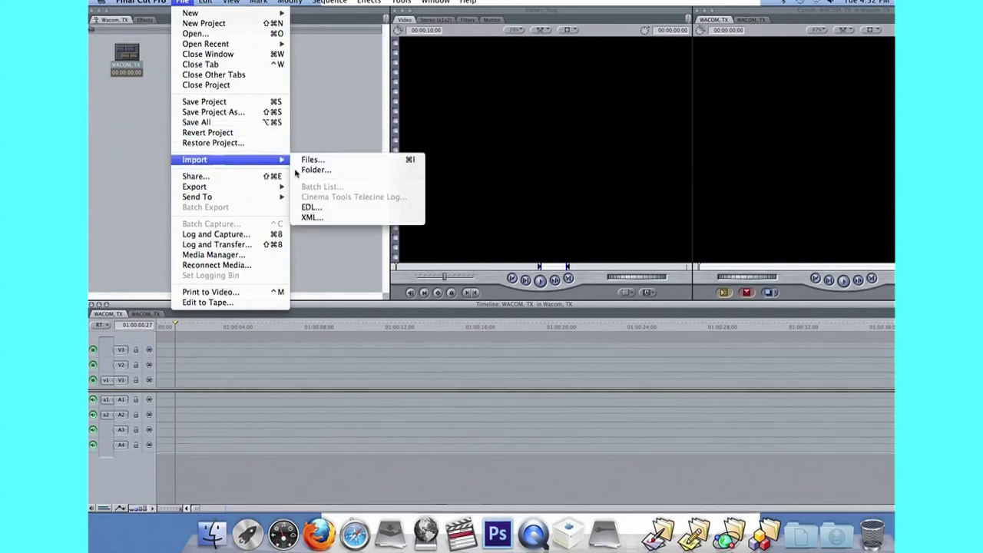
click(307, 160)
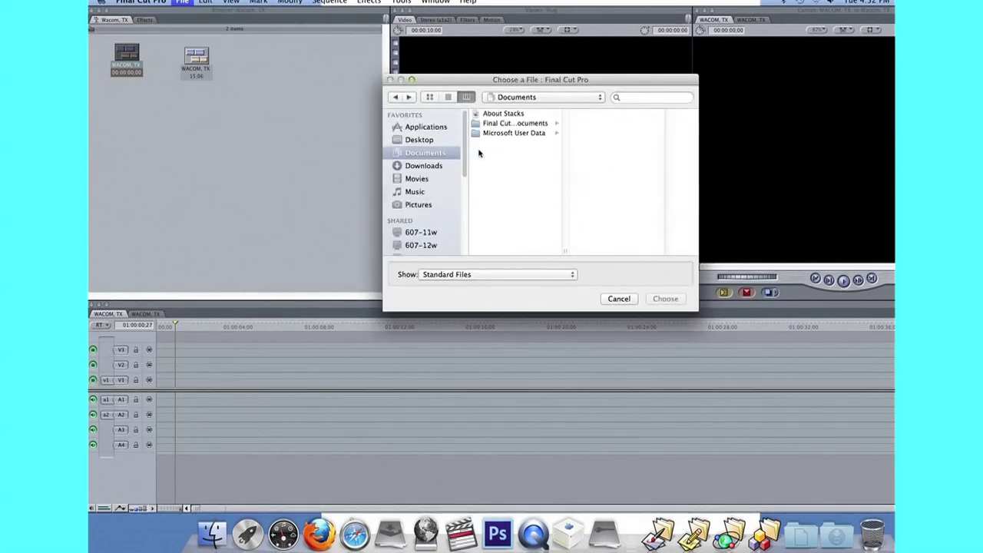
click(419, 139)
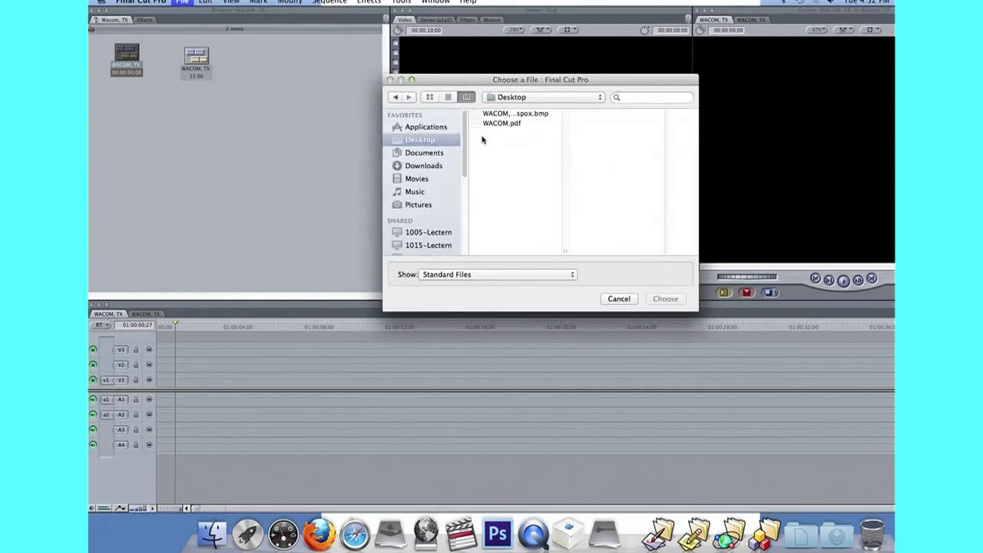
click(503, 114)
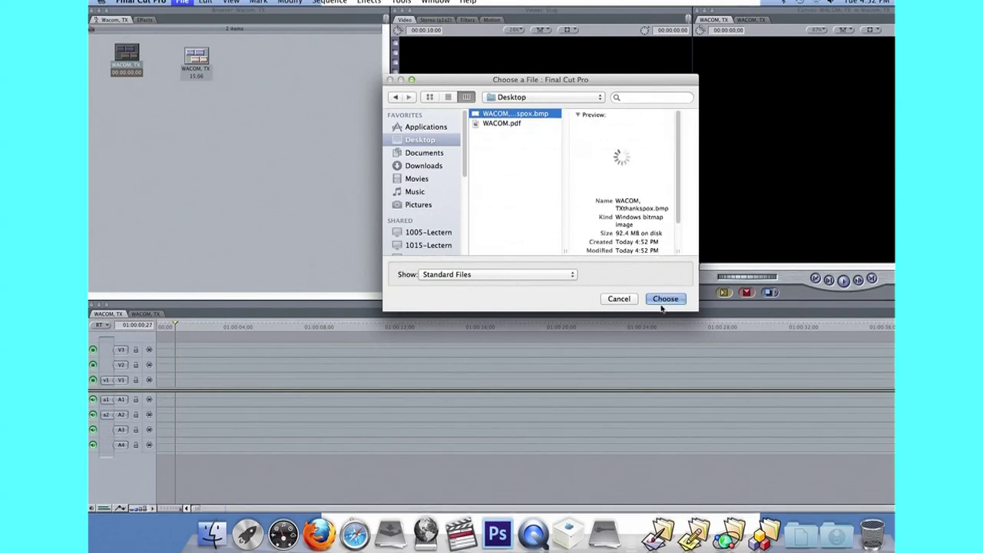
click(662, 299)
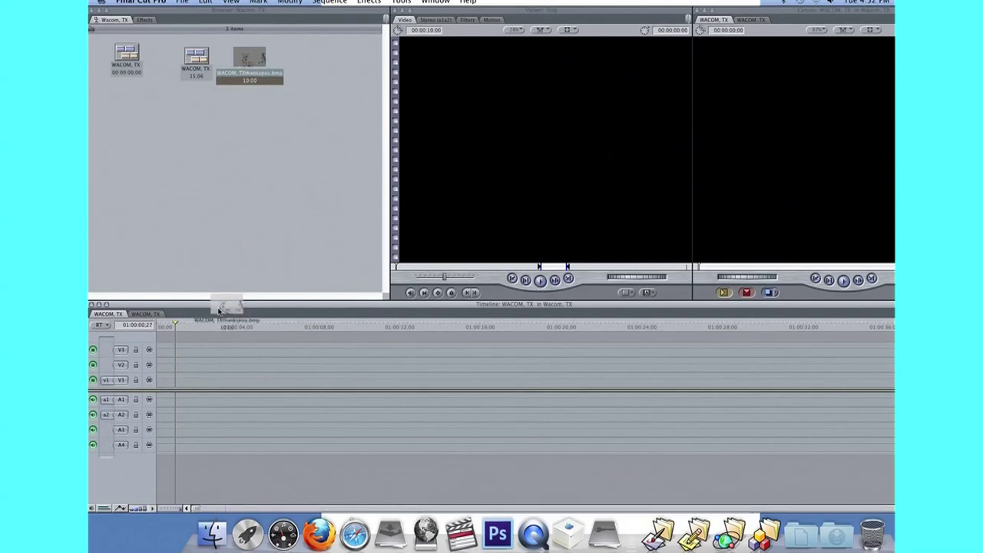
Place the WACOM, TXthankspox.bmp clip on V2 and a second copy on V3, trimmed to match
drag(242, 68, 180, 370)
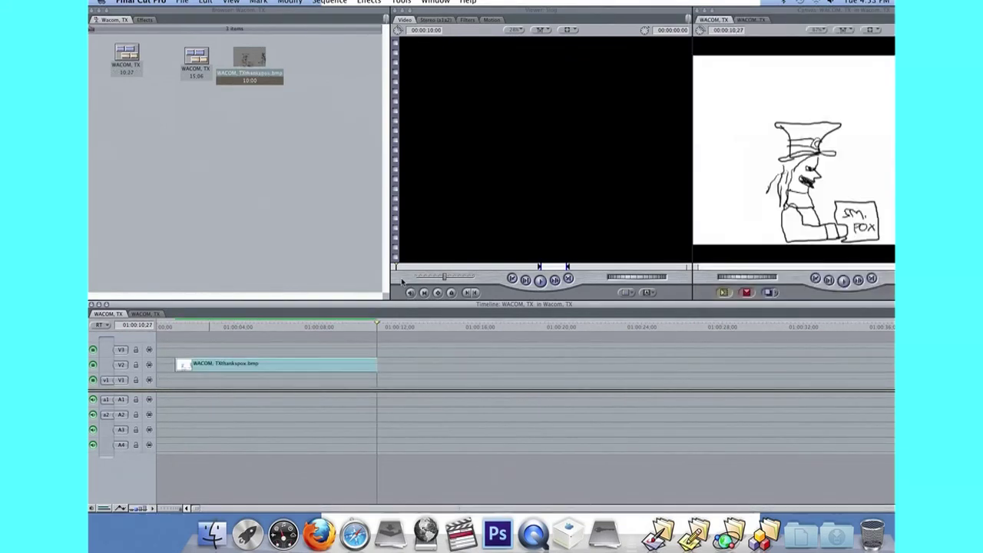
drag(736, 22, 621, 20)
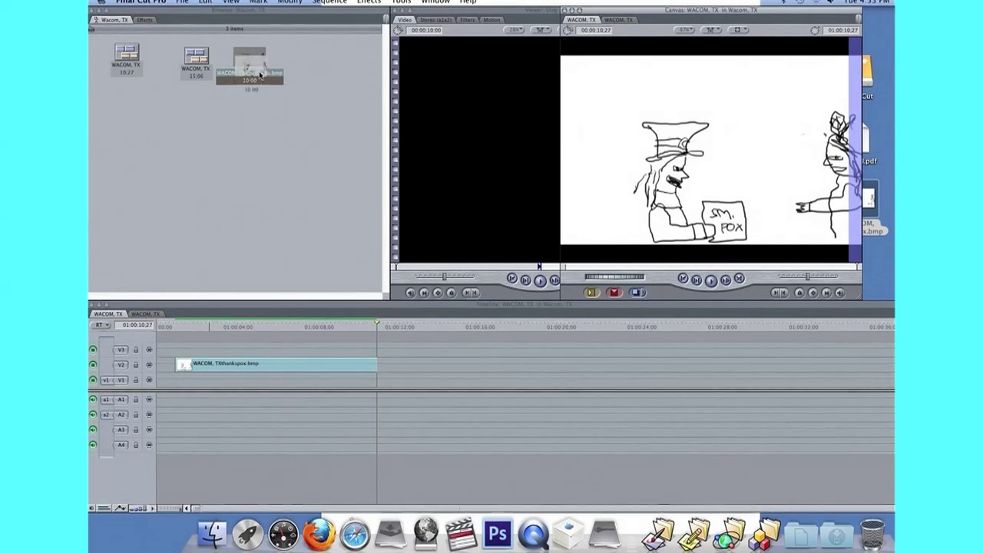
drag(261, 73, 196, 350)
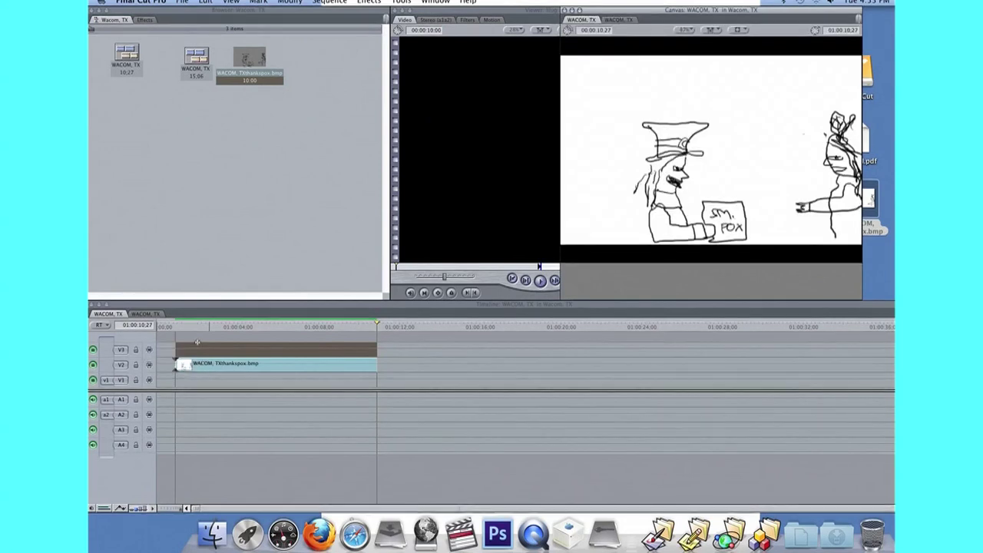
drag(196, 342, 197, 342)
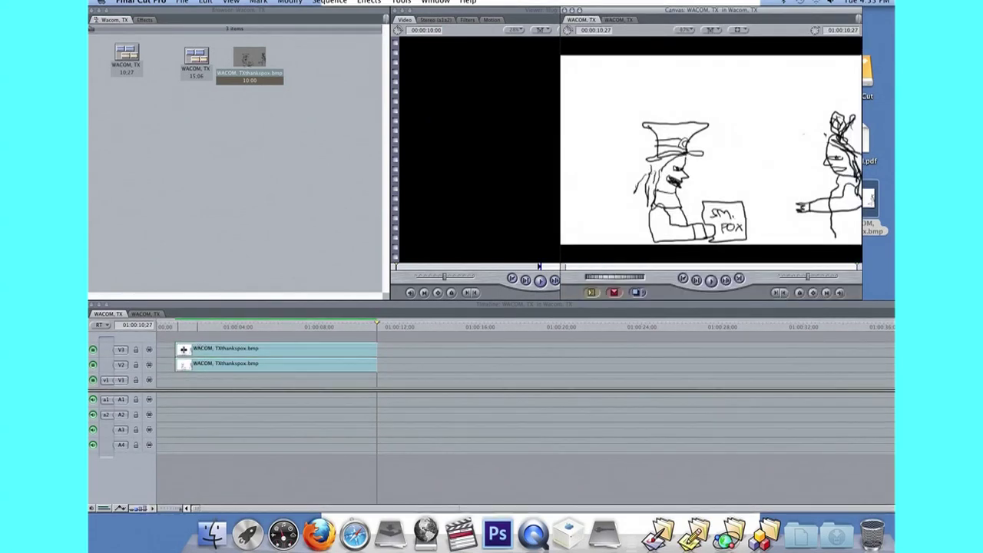
mouse_move(186, 350)
mouse_down()
mouse_move(181, 361)
mouse_move(182, 351)
mouse_up()
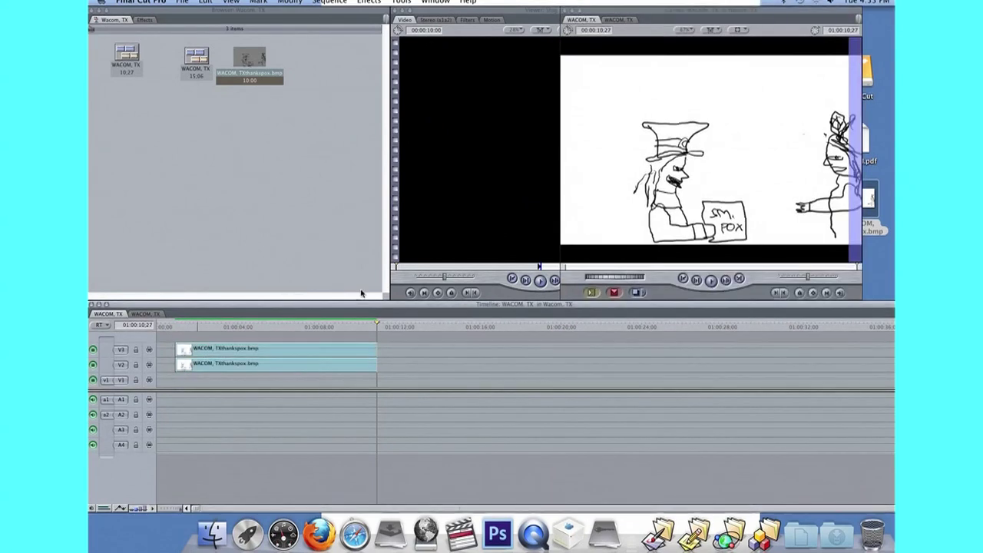
Switch the Canvas to Image+Wireframe and enlarge the Canvas window
click(583, 196)
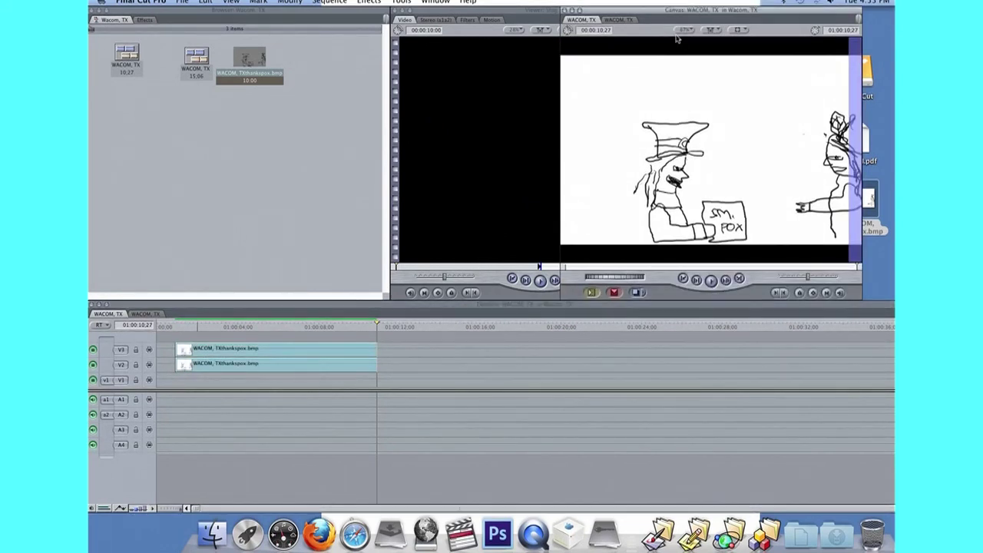
click(738, 29)
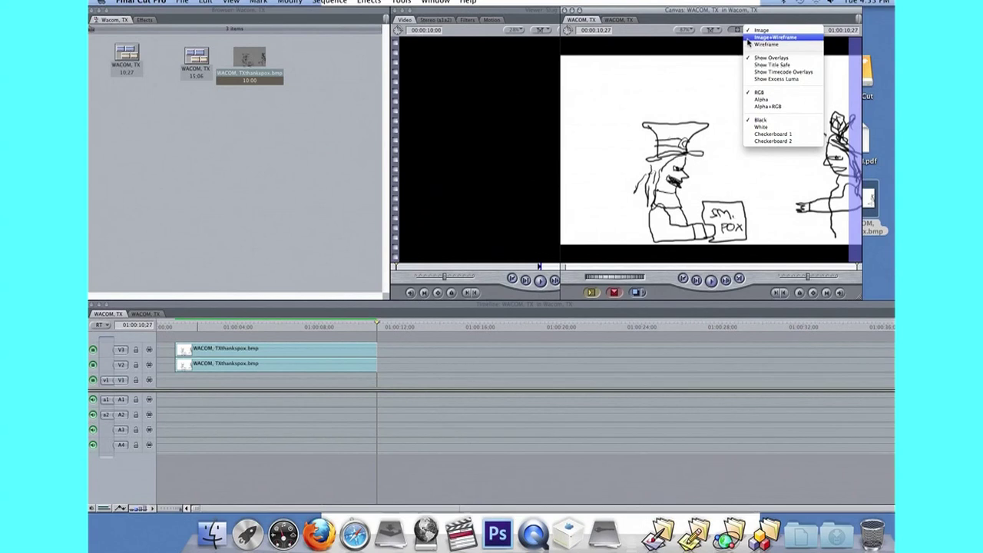
click(760, 73)
drag(770, 18, 747, 18)
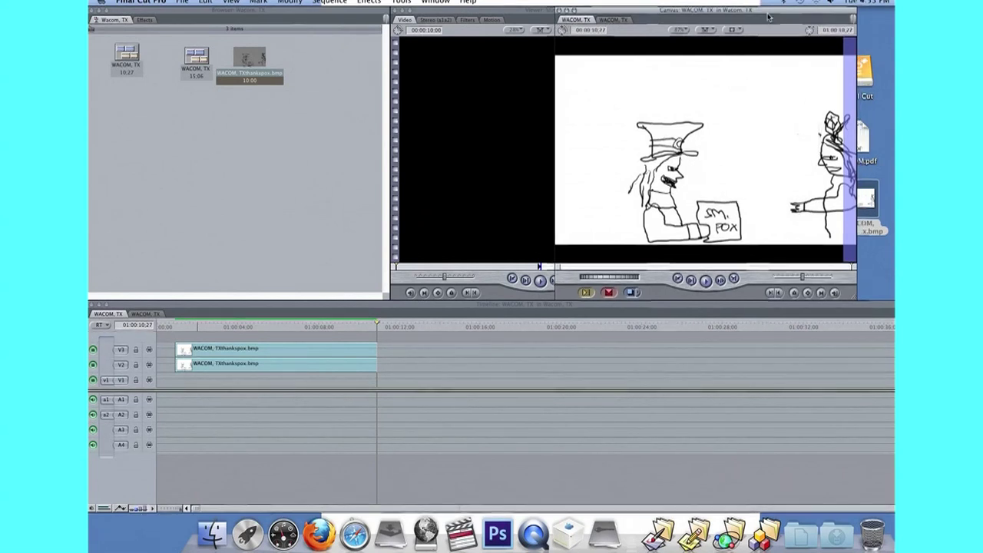
drag(837, 297, 882, 307)
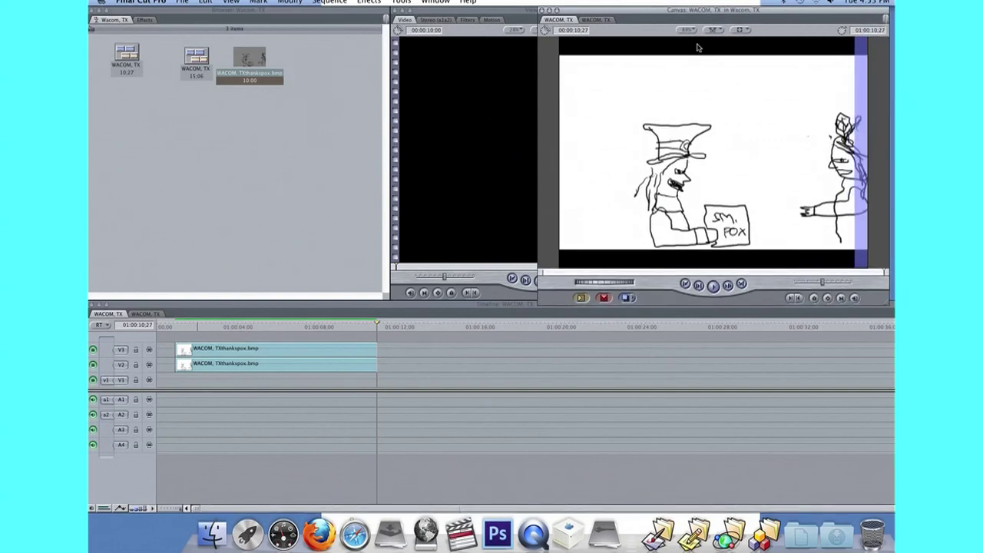
Select the top drawing copy on V3, undoing an accidental resize
click(699, 100)
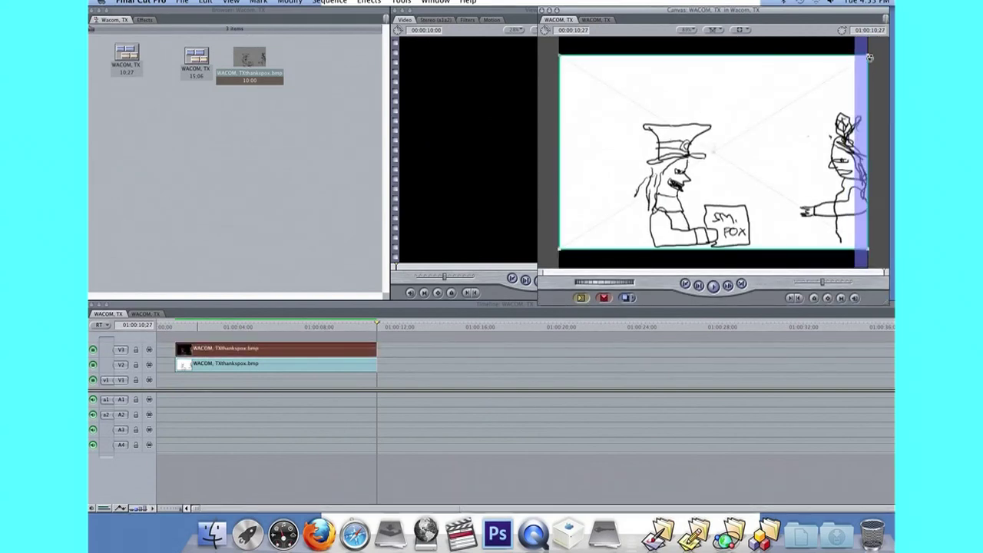
drag(869, 57, 849, 86)
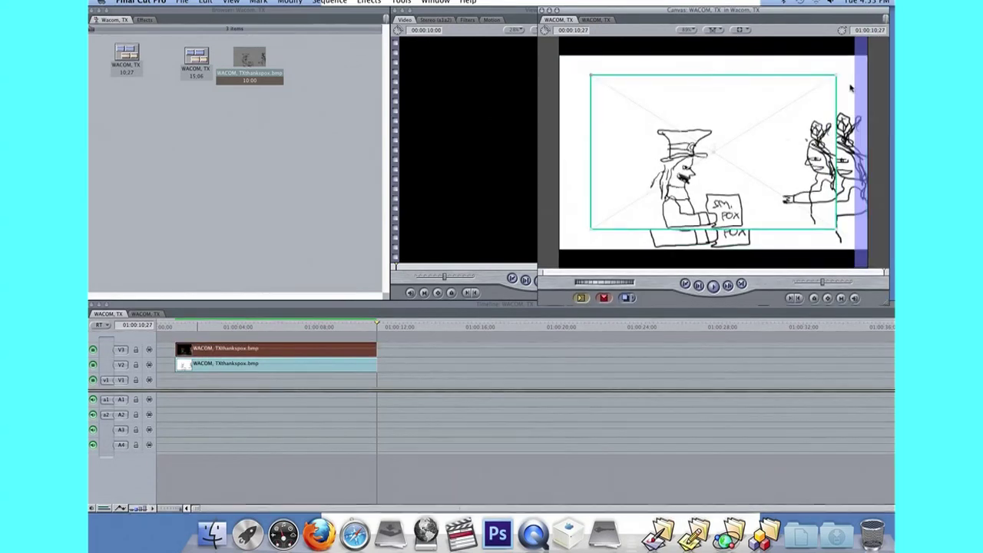
key(super+z)
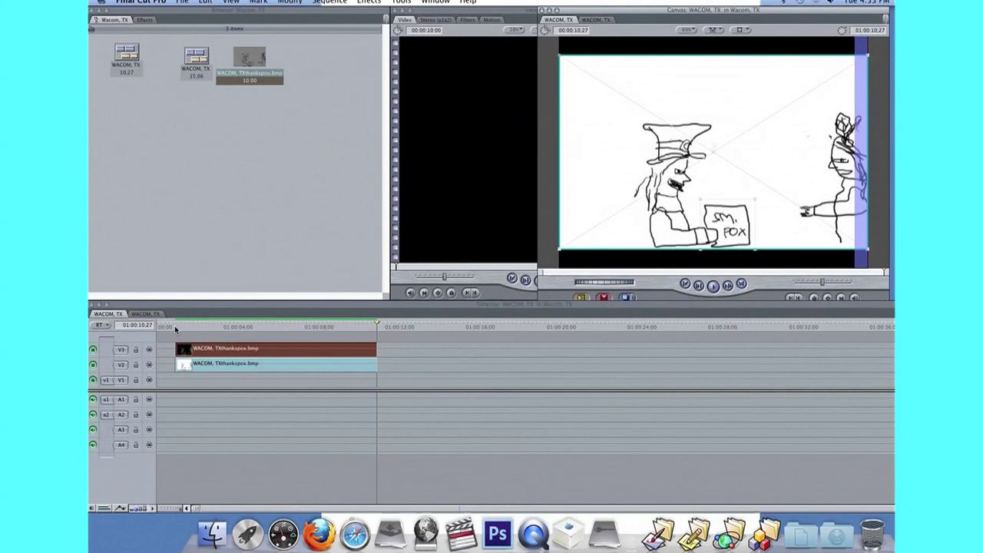
Play the sequence from the start and dismiss the dropped-frames warning
click(182, 326)
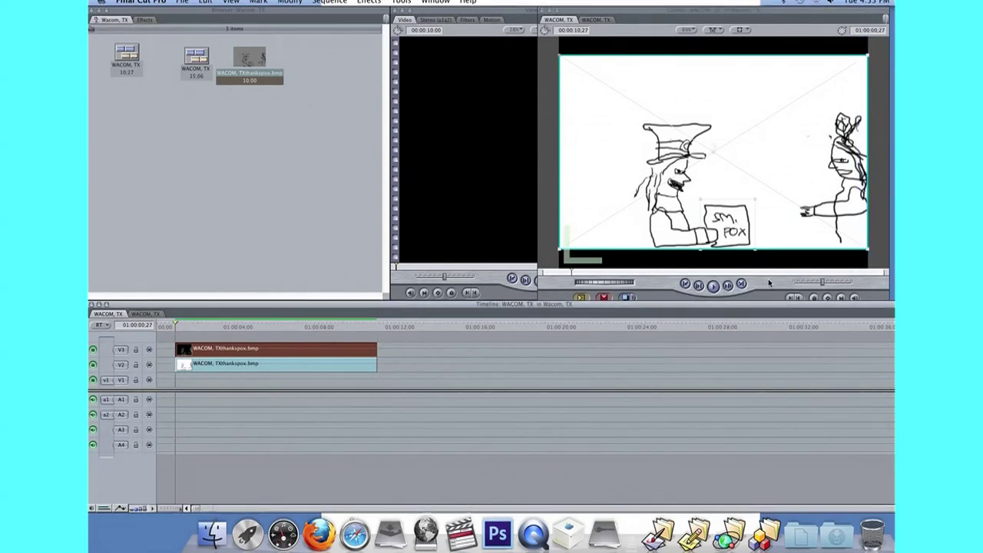
click(828, 301)
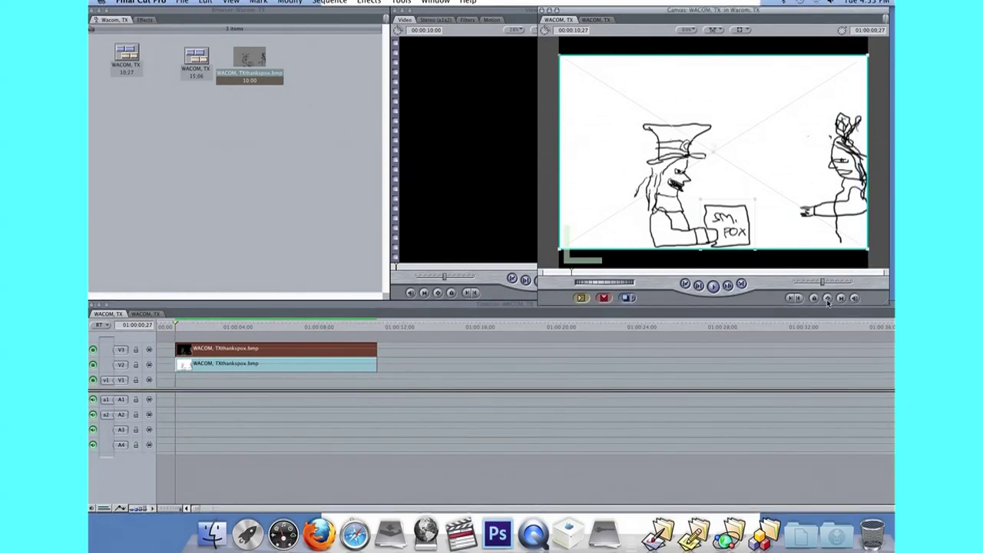
key(space)
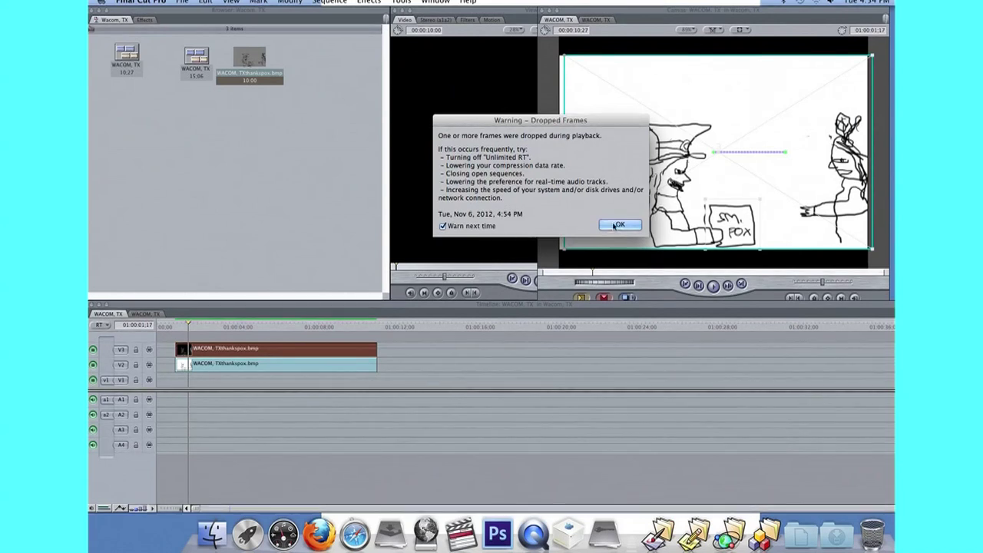
click(619, 224)
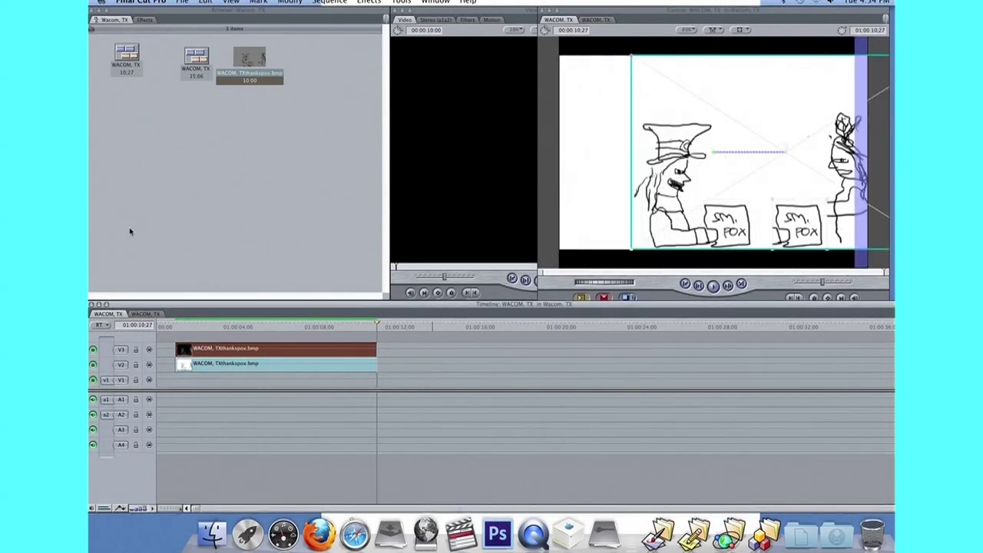